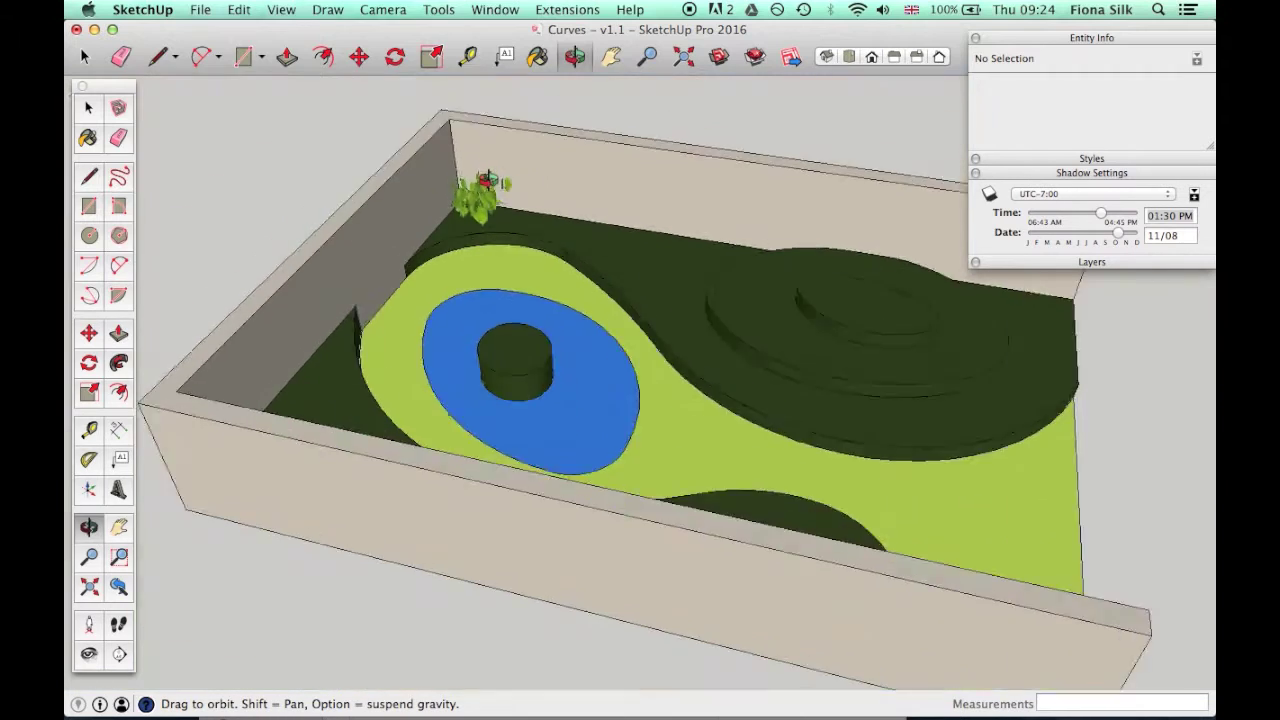
- Select the Sea Grape plant in the garden's back corner as the component to copy
{"action": "left_click_drag", "start_coordinate": [625, 241], "coordinate": [732, 390]}
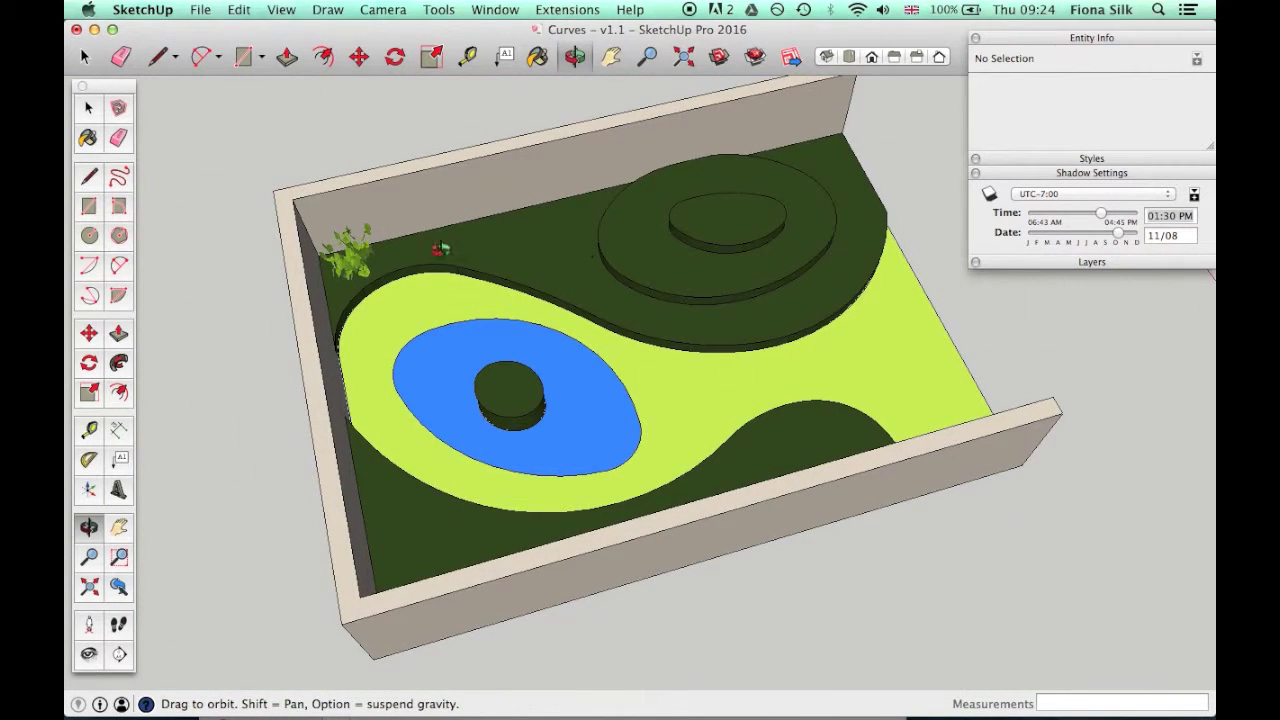
{"action": "key", "text": "space"}
{"action": "left_click", "coordinate": [328, 263]}
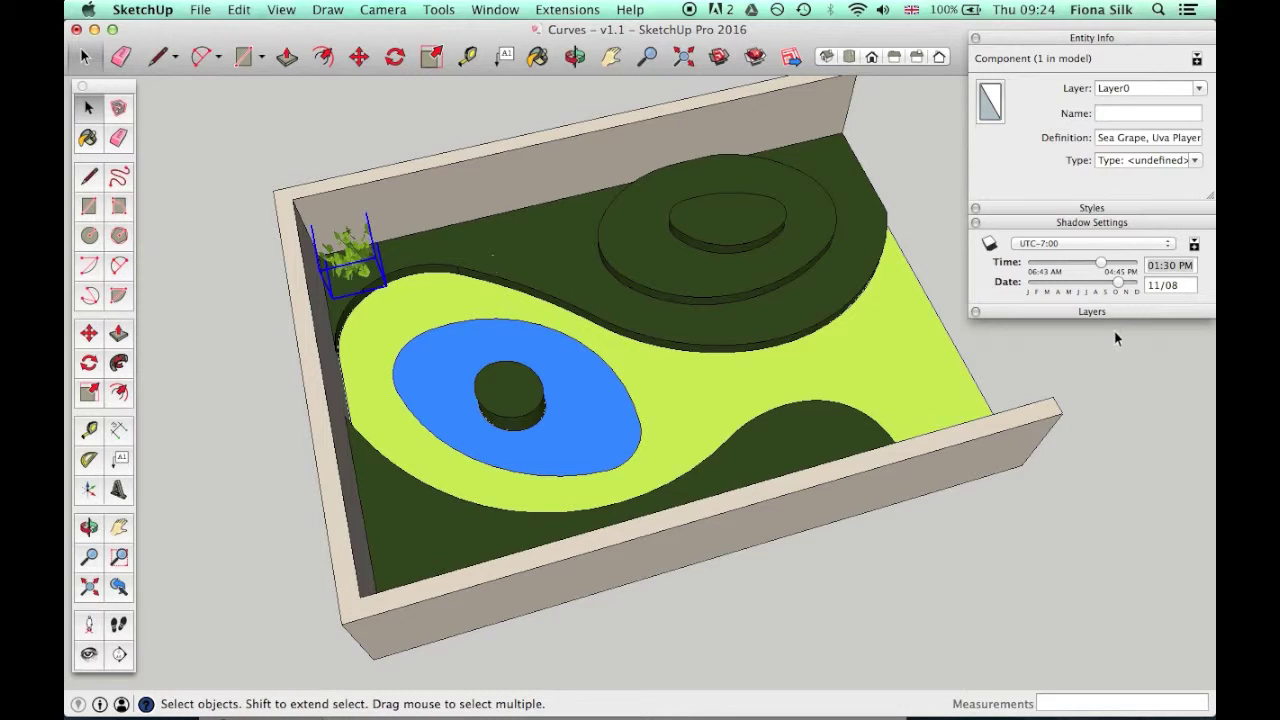
{"action": "key", "text": "o"}
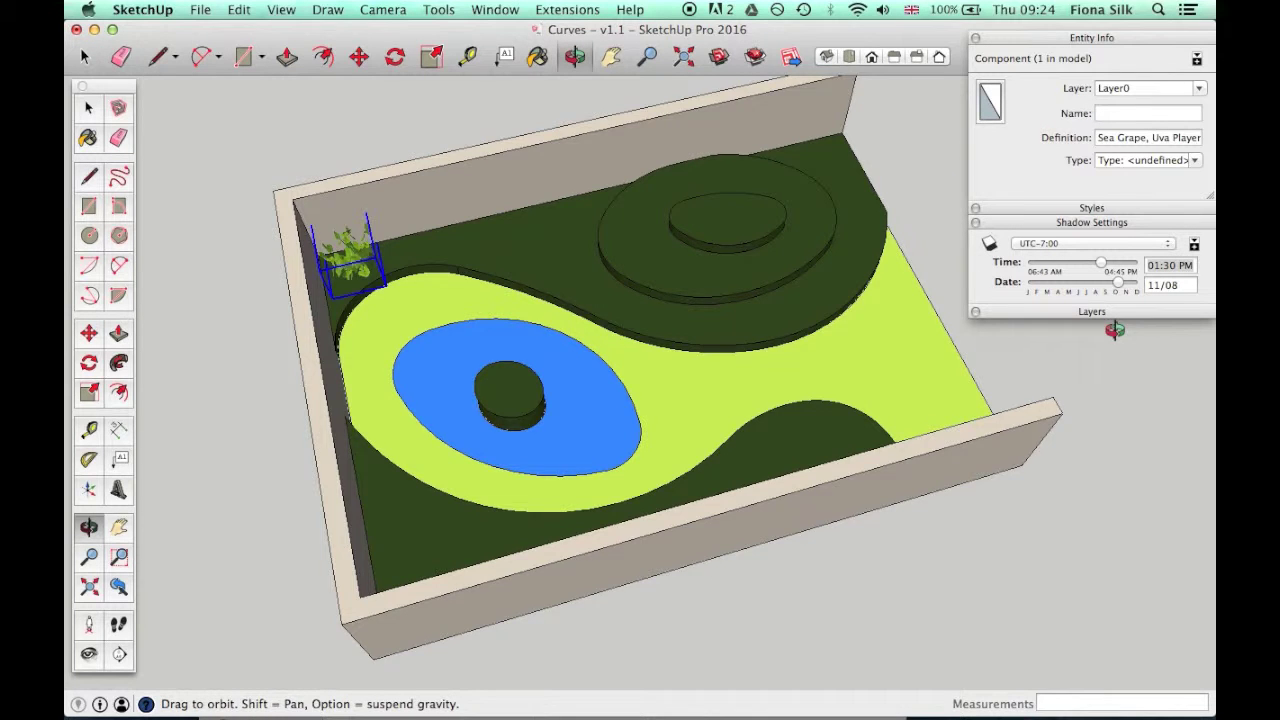
{"action": "left_click_drag", "start_coordinate": [1117, 338], "coordinate": [1002, 332]}
{"action": "scroll", "coordinate": [909, 144], "scroll_direction": "up", "scroll_amount": 5}
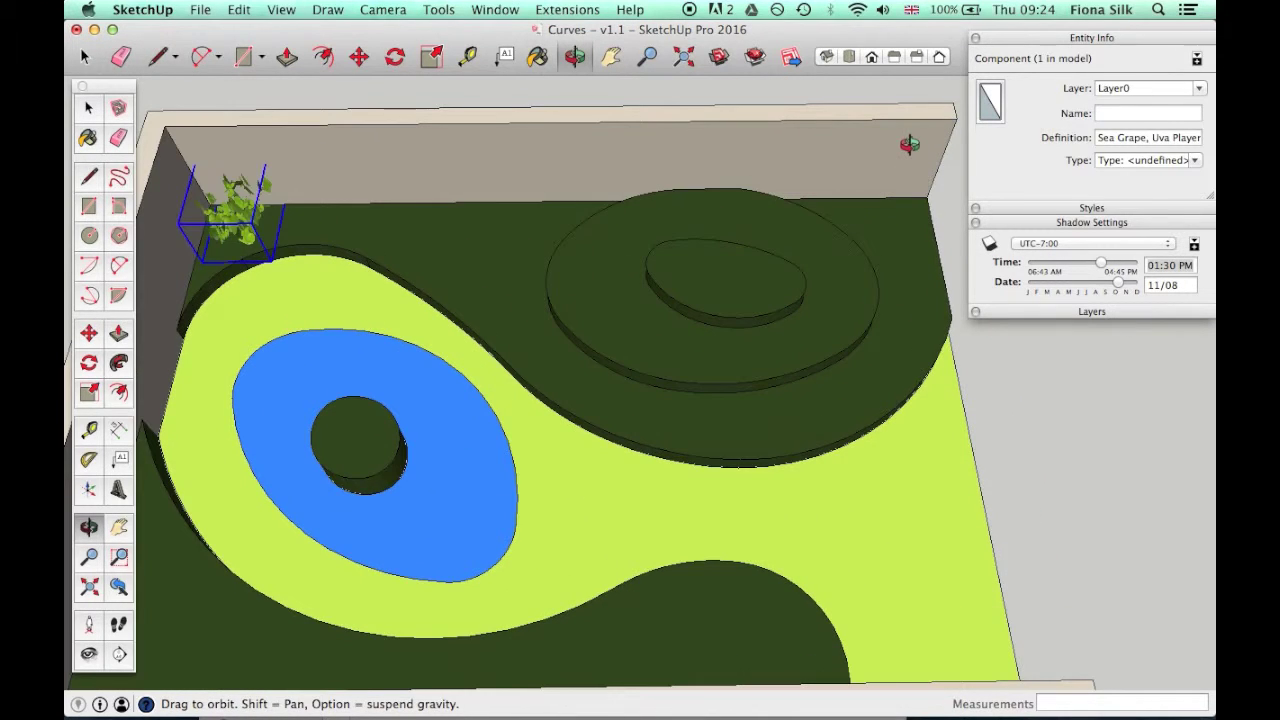
{"action": "left_click_drag", "start_coordinate": [814, 369], "coordinate": [816, 330]}
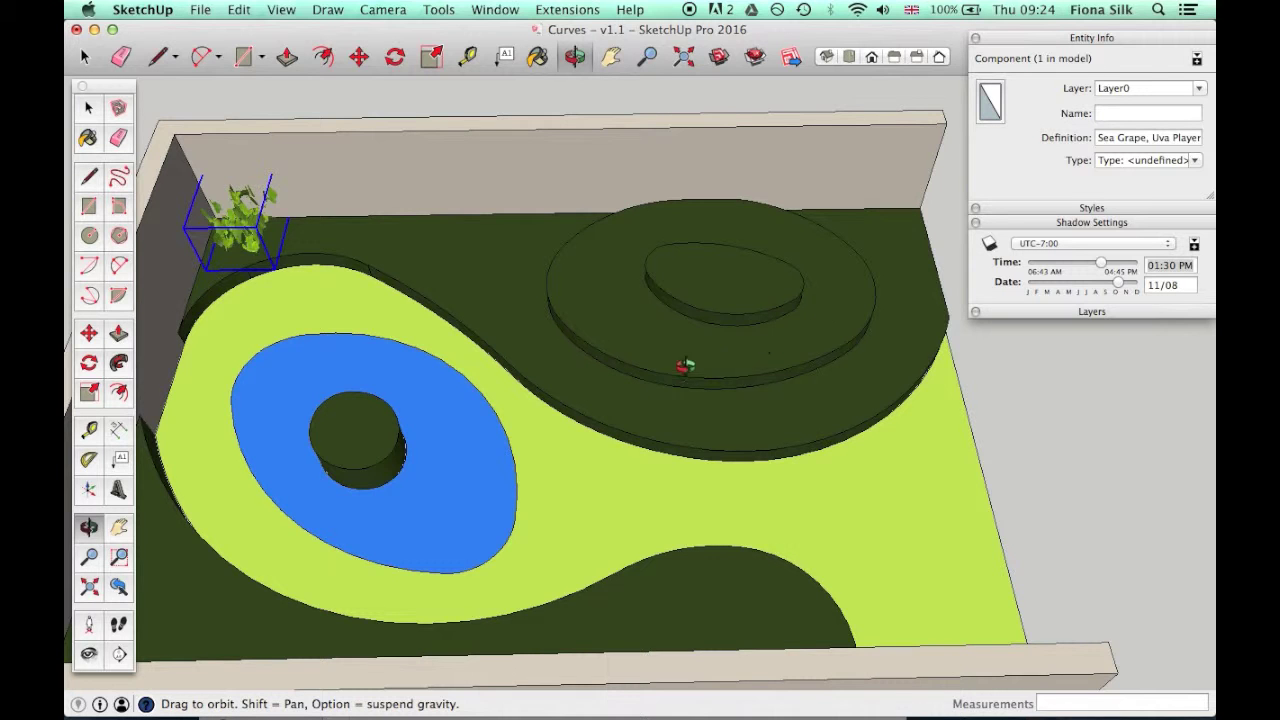
{"action": "left_click_drag", "start_coordinate": [684, 366], "coordinate": [794, 374]}
- Paste copies of the plant along the back wall from the corner to the edge of the tiered mound
{"action": "key", "text": "super+v"}
{"action": "left_click", "coordinate": [320, 327]}
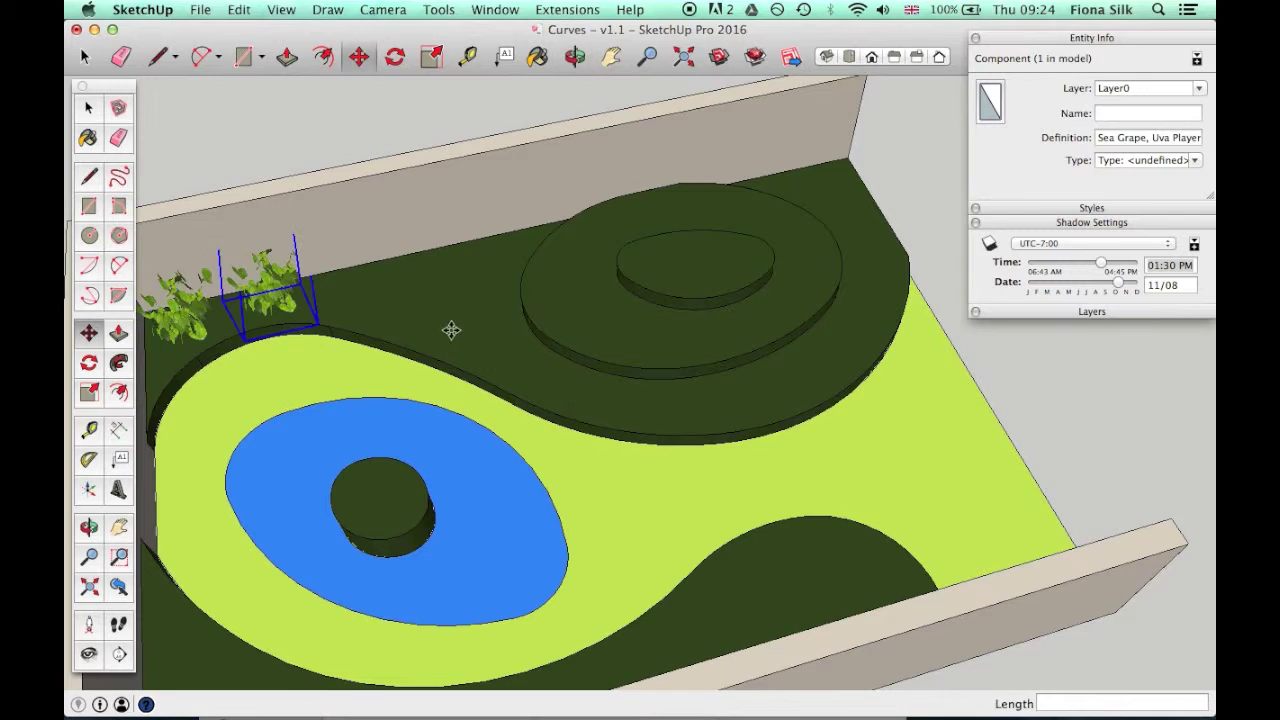
{"action": "key", "text": "super+v"}
{"action": "left_click", "coordinate": [451, 330]}
{"action": "key", "text": "super+v"}
{"action": "left_click", "coordinate": [506, 289]}
{"action": "key", "text": "super+v"}
{"action": "left_click", "coordinate": [586, 281]}
- Continue the row of pasted plants along the back wall, behind and over the tiered mound to the far corner
{"action": "key", "text": "super+v"}
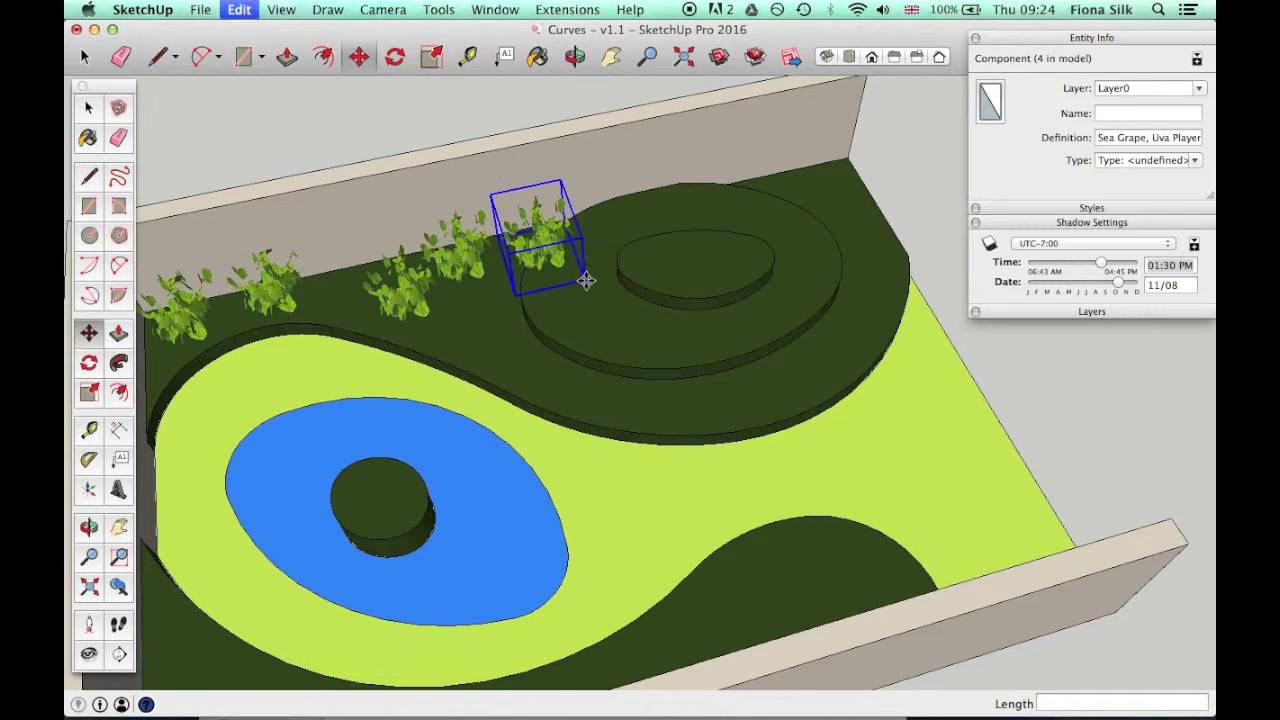
{"action": "left_click", "coordinate": [643, 214]}
{"action": "key", "text": "super+v"}
{"action": "left_click", "coordinate": [734, 235]}
{"action": "key", "text": "super+v"}
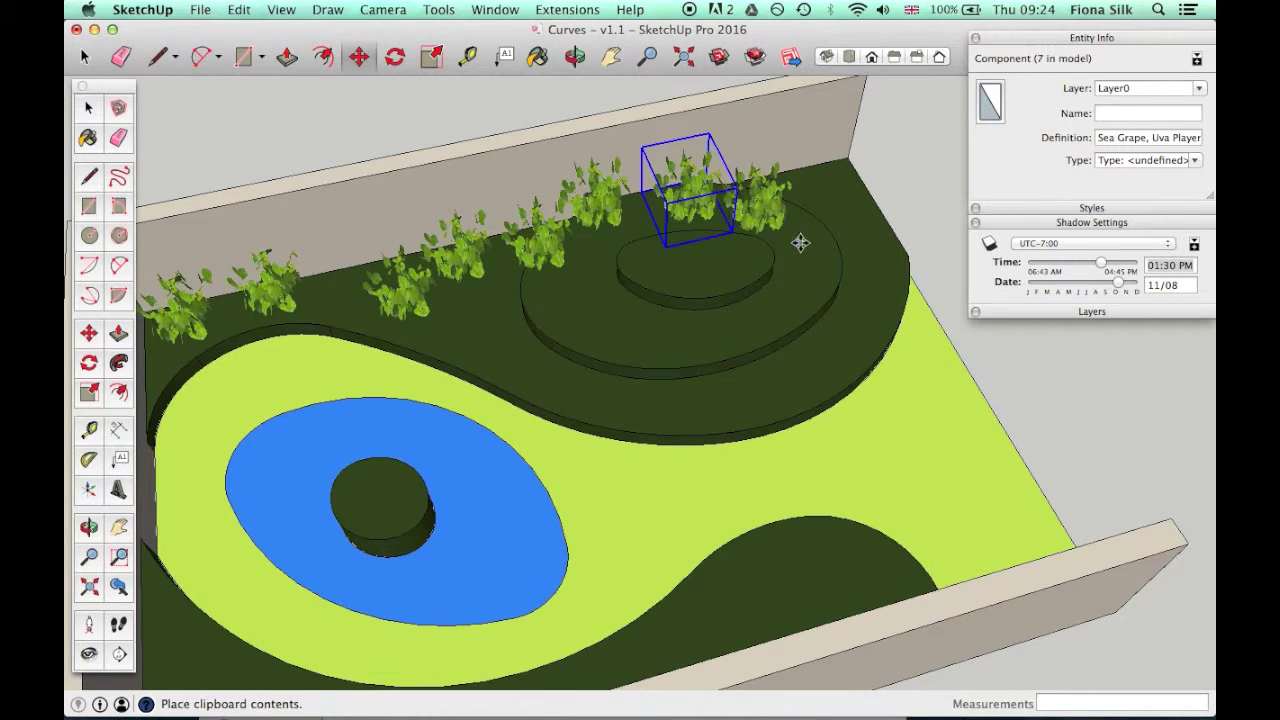
{"action": "left_click", "coordinate": [800, 242]}
{"action": "key", "text": "super+v"}
{"action": "left_click", "coordinate": [843, 202]}
- Paste further plant copies in front of the first row, from the mound's upper tier back toward the corner
{"action": "key", "text": "super+v"}
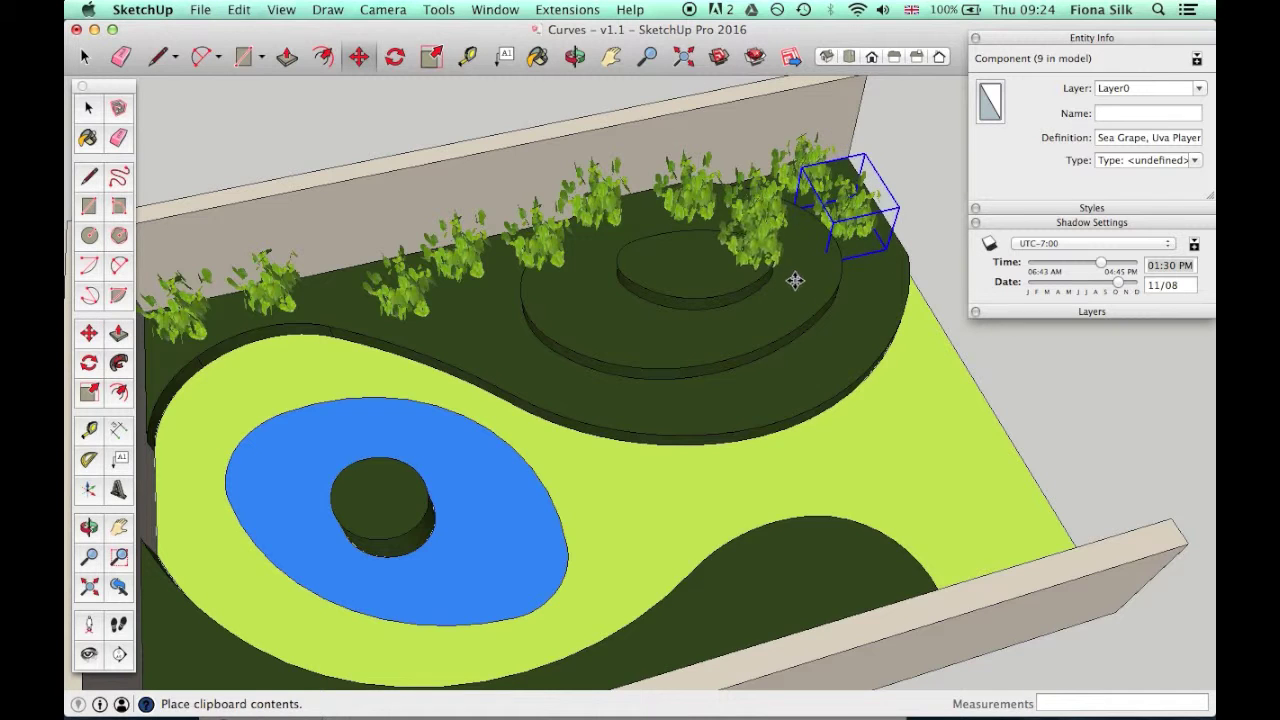
{"action": "left_click", "coordinate": [775, 290]}
{"action": "key", "text": "super+v"}
{"action": "left_click", "coordinate": [655, 280]}
{"action": "key", "text": "super+v"}
{"action": "left_click", "coordinate": [604, 315]}
{"action": "key", "text": "super+v"}
{"action": "left_click", "coordinate": [470, 326]}
- Thicken the planting with more copies between the lawn's curved edge and the mound's upper tier
{"action": "key", "text": "super+v"}
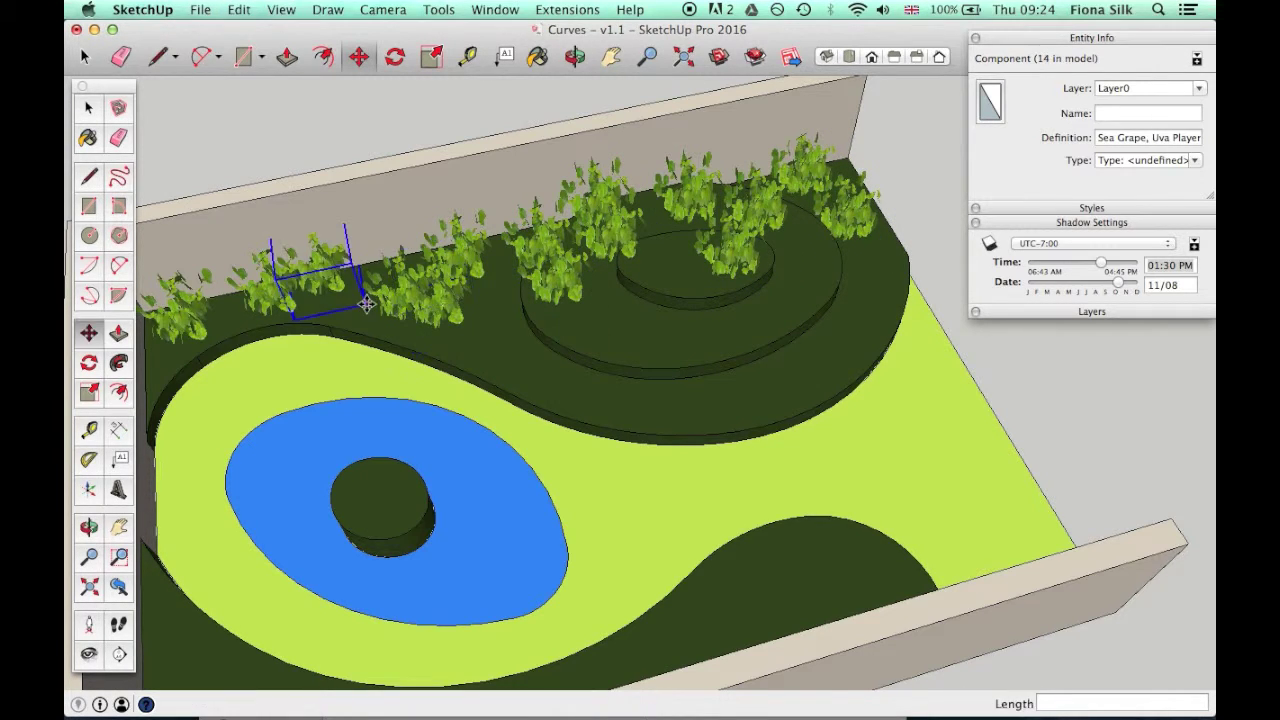
{"action": "key", "text": "super+v"}
{"action": "left_click", "coordinate": [493, 379]}
{"action": "key", "text": "super+v"}
{"action": "left_click", "coordinate": [562, 343]}
{"action": "key", "text": "super+v"}
{"action": "left_click", "coordinate": [646, 317]}
{"action": "key", "text": "super+v"}
{"action": "left_click", "coordinate": [740, 245]}
- Paste more plant copies around the front and outer side of the mound's tiers
{"action": "key", "text": "super+v"}
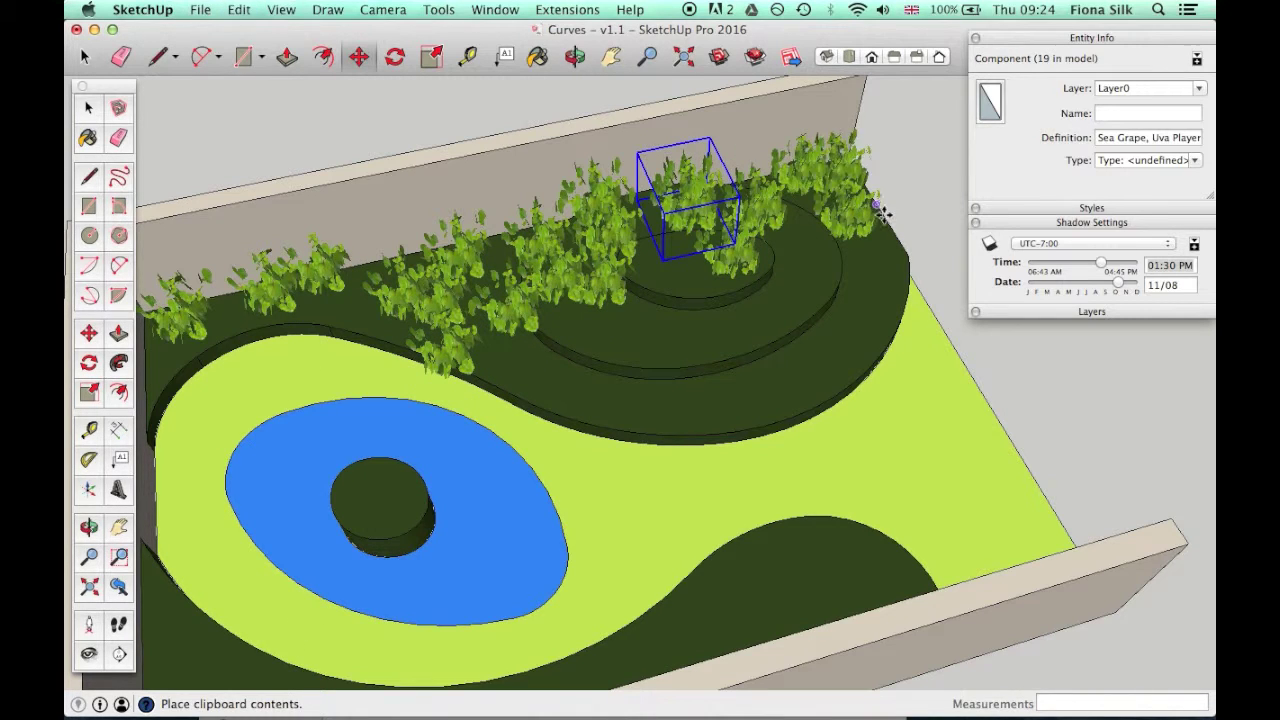
{"action": "left_click", "coordinate": [868, 300]}
{"action": "key", "text": "super+v"}
{"action": "left_click", "coordinate": [718, 318]}
{"action": "key", "text": "super+v"}
{"action": "left_click", "coordinate": [741, 379]}
{"action": "key", "text": "super+v"}
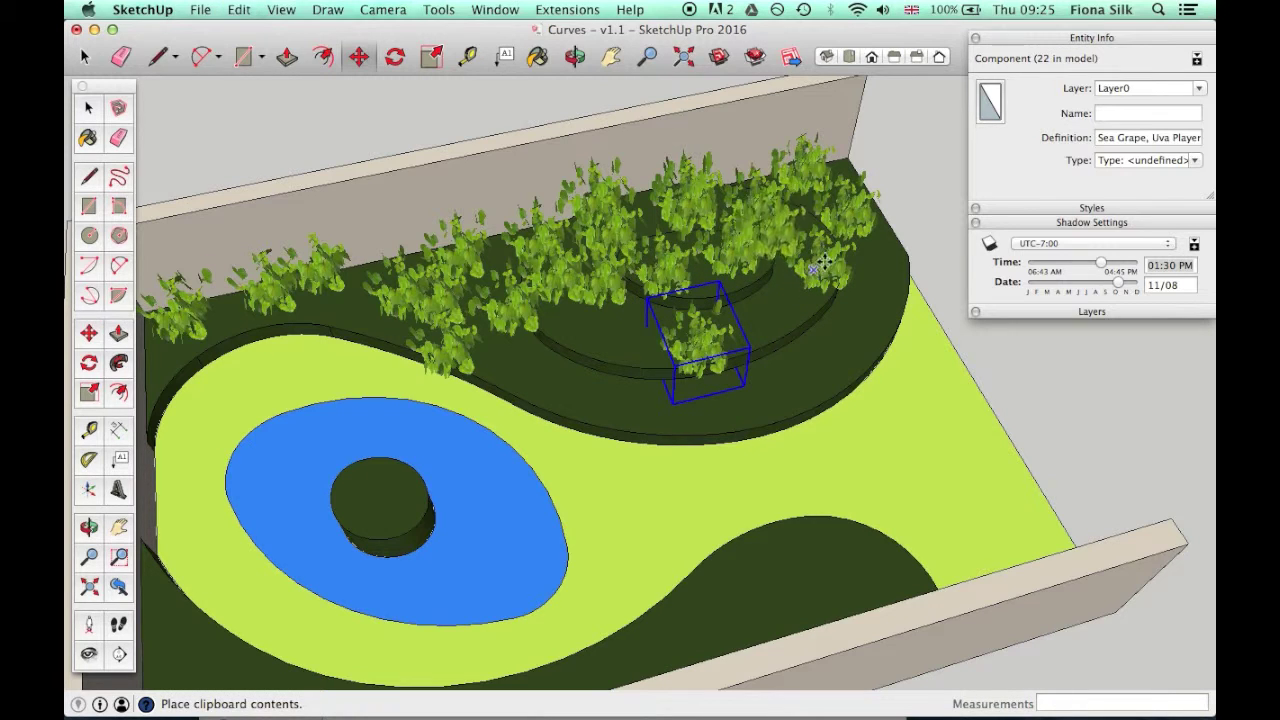
{"action": "left_click", "coordinate": [825, 258]}
- Fill the gaps along the raised bed's curved front edge with additional plant copies
{"action": "key", "text": "super+v"}
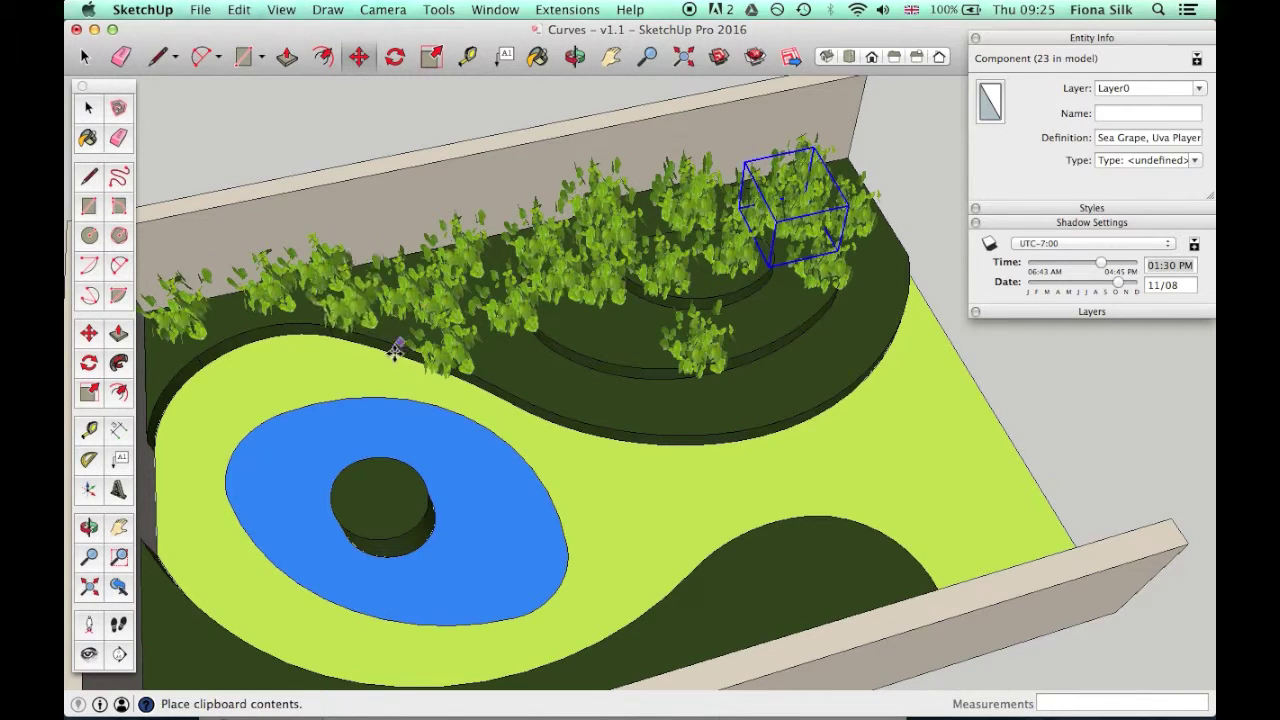
{"action": "left_click", "coordinate": [393, 354]}
{"action": "key", "text": "super+v"}
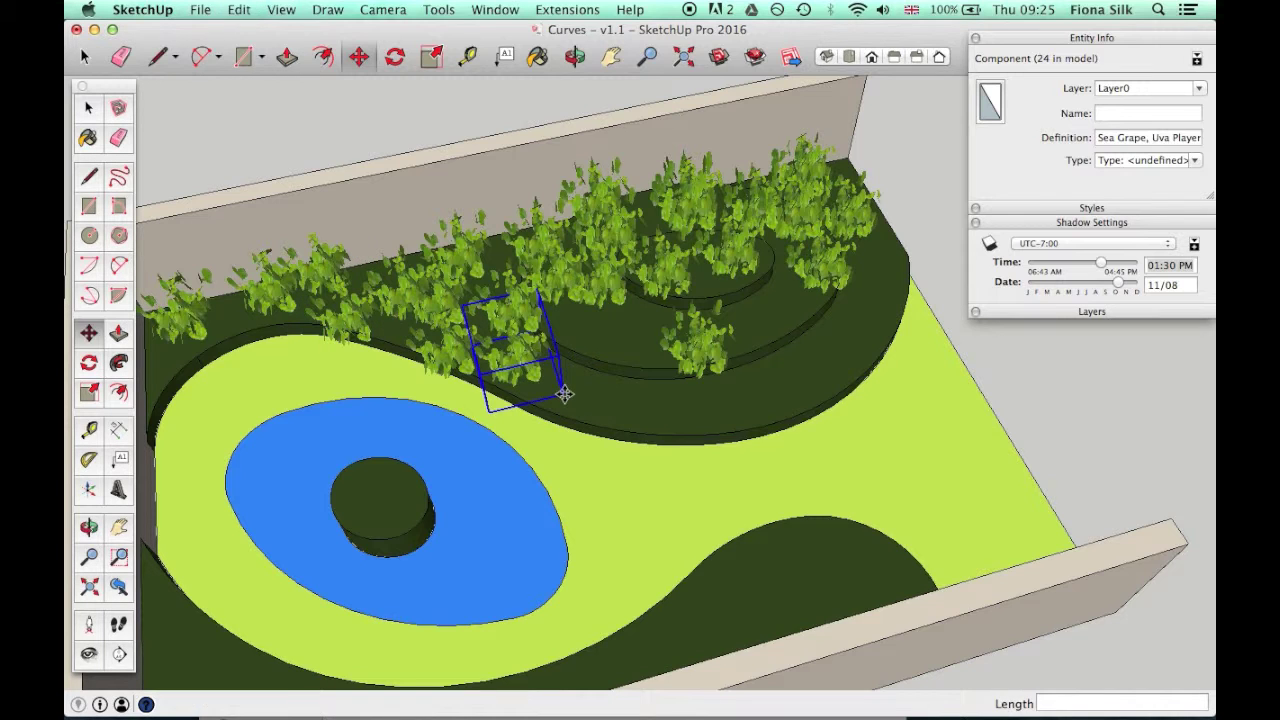
{"action": "left_click", "coordinate": [565, 395]}
{"action": "key", "text": "super+v"}
{"action": "left_click", "coordinate": [659, 376]}
{"action": "key", "text": "super+v"}
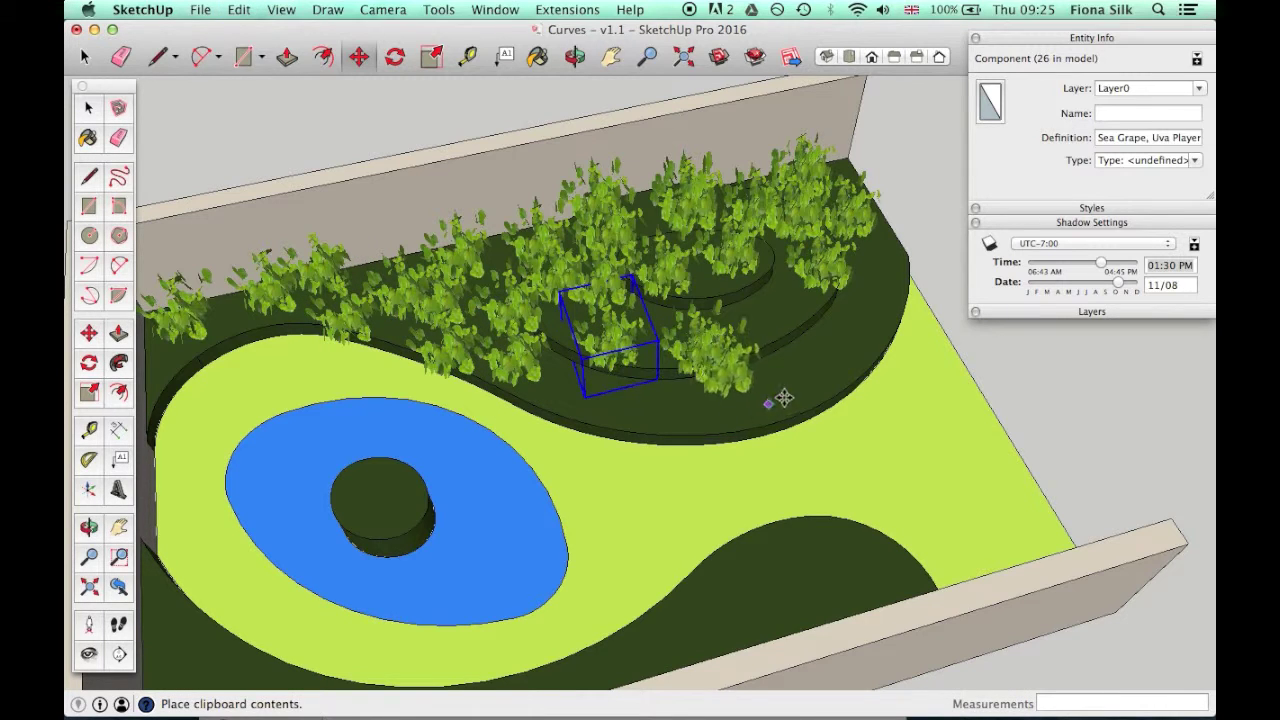
{"action": "left_click", "coordinate": [837, 391]}
- Box-select the plants across the raised bed, then remove the pond's round island from the selection
{"action": "key", "text": "o"}
{"action": "mouse_move", "coordinate": [836, 392]}
{"action": "left_mouse_down"}
{"action": "mouse_move", "coordinate": [614, 186]}
{"action": "mouse_move", "coordinate": [874, 409]}
{"action": "mouse_move", "coordinate": [463, 380]}
{"action": "mouse_move", "coordinate": [986, 514]}
{"action": "mouse_move", "coordinate": [835, 402]}
{"action": "left_mouse_up"}
{"action": "left_click_drag", "start_coordinate": [904, 459], "coordinate": [952, 583]}
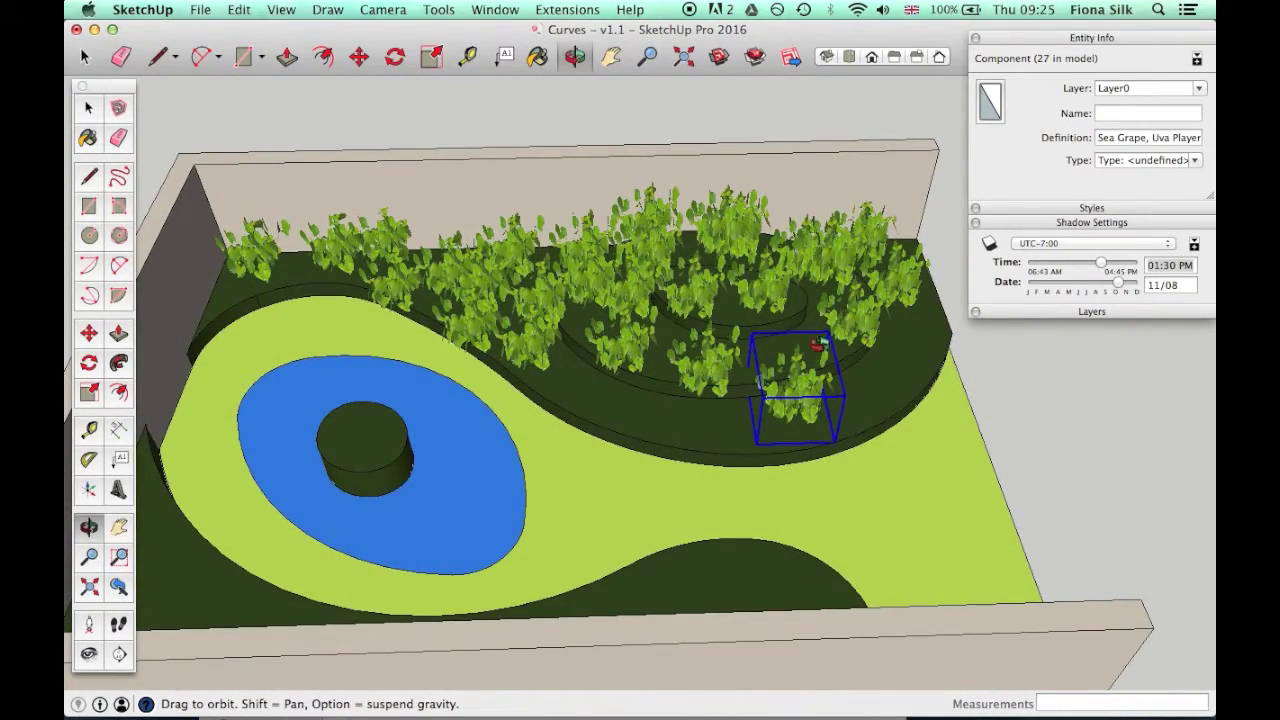
{"action": "left_click_drag", "start_coordinate": [790, 316], "coordinate": [730, 517]}
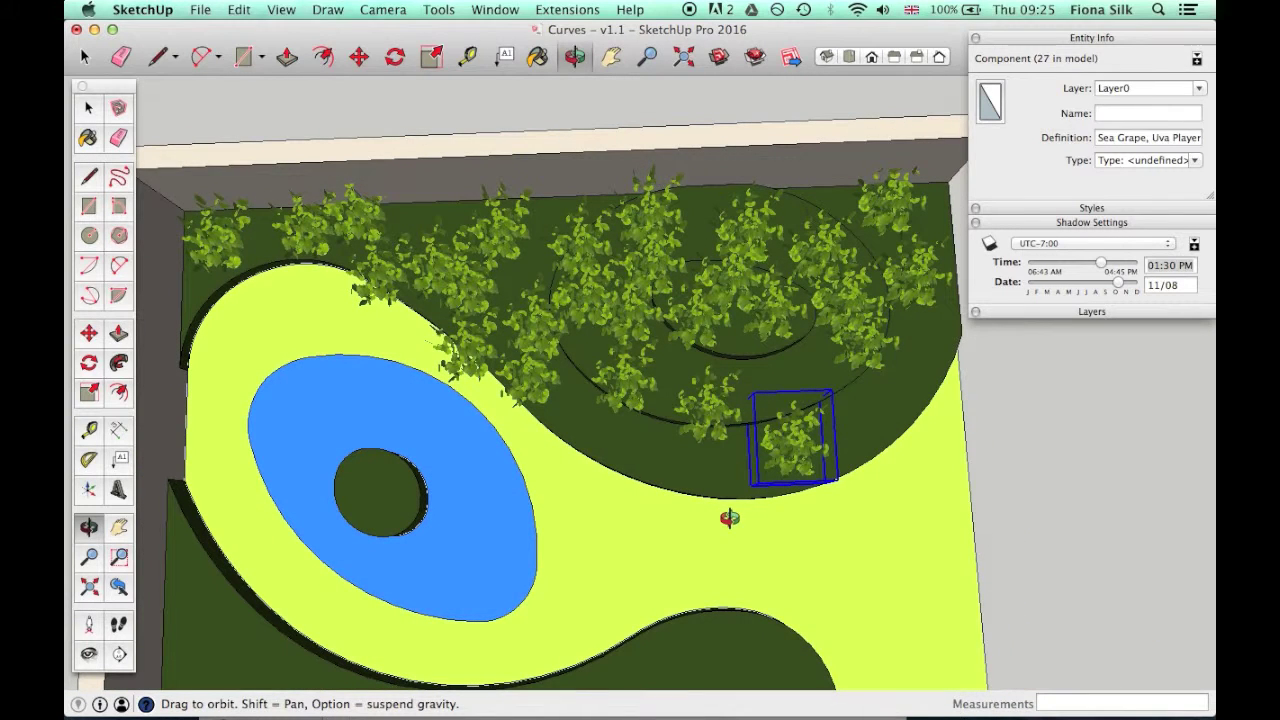
{"action": "key", "text": "super+v"}
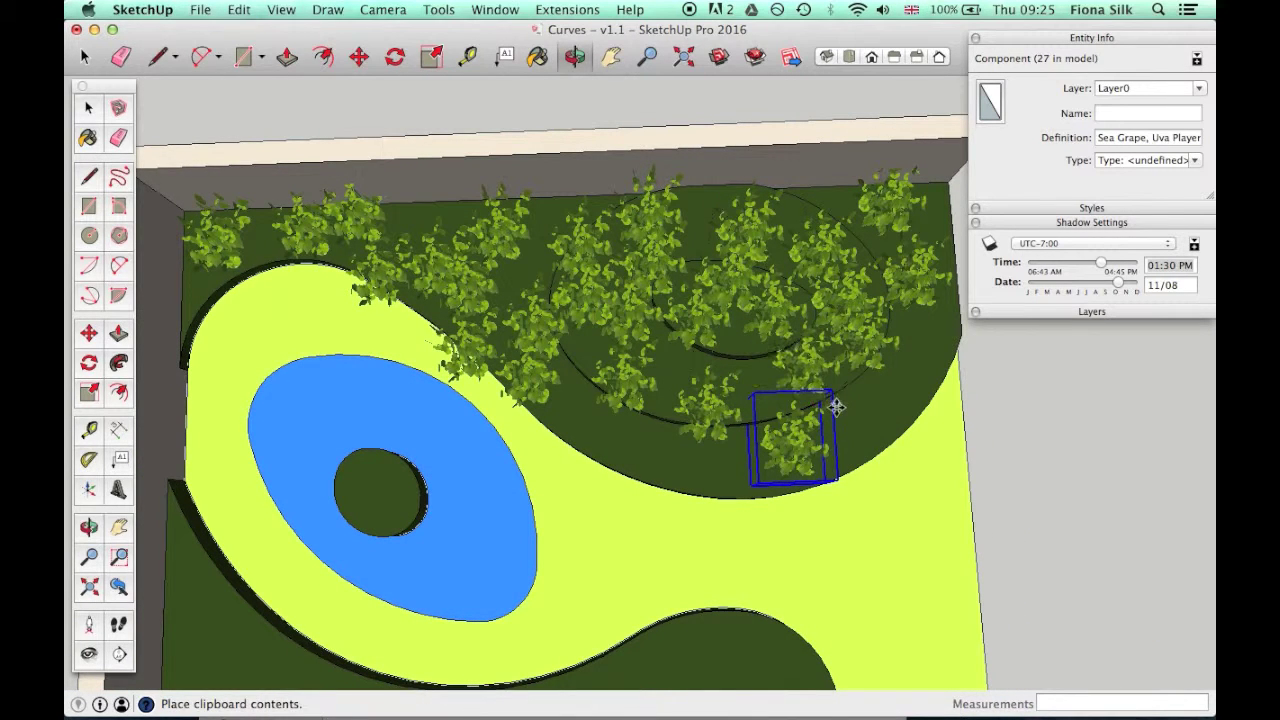
{"action": "middle_click_drag", "start_coordinate": [840, 413], "coordinate": [657, 277]}
{"action": "key", "text": "space"}
{"action": "left_click_drag", "start_coordinate": [557, 270], "coordinate": [976, 586]}
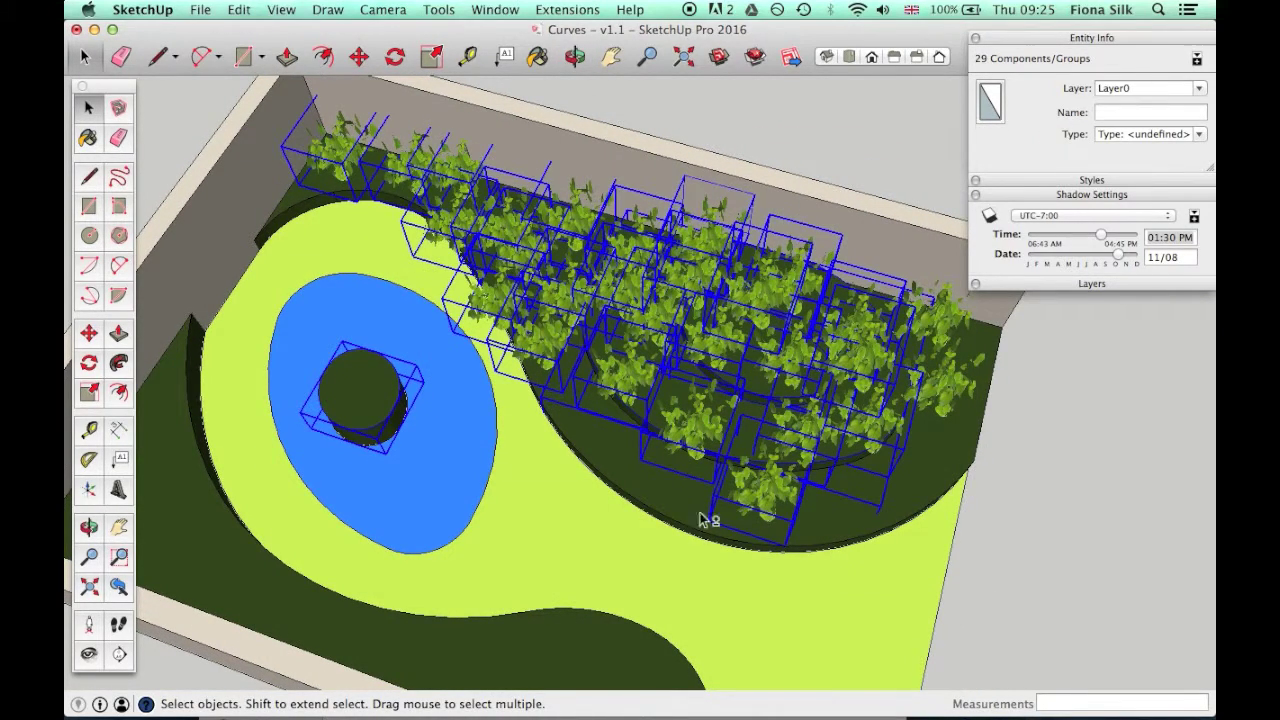
{"action": "left_click", "coordinate": [350, 410], "text": "shift"}
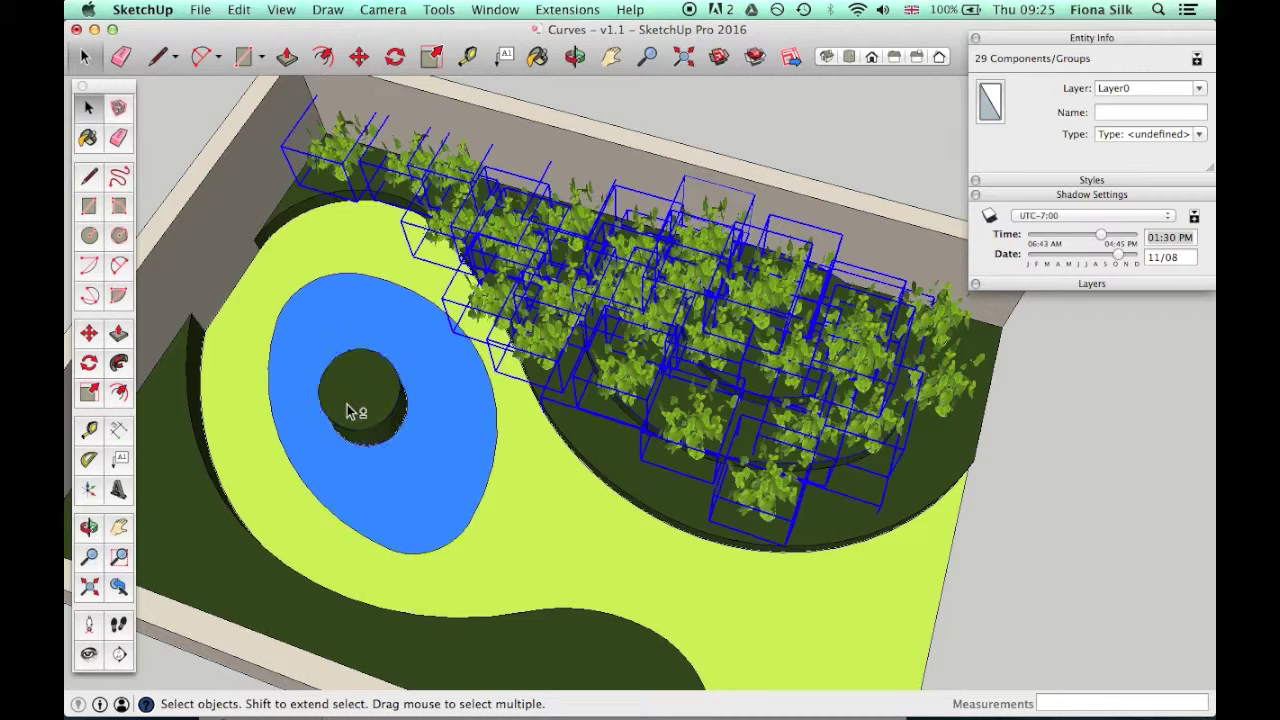
- Undo all the pasted plants back to the single original in the corner and clear the selection
{"action": "key", "text": "super+z"}
{"action": "key", "text": "super+z"}
{"action": "key", "text": "super+z"}
{"action": "key", "text": "super+z"}
{"action": "key", "text": "super+z"}
{"action": "key", "text": "super+z"}
{"action": "key", "text": "super+z"}
{"action": "key", "text": "super+z"}
{"action": "key", "text": "super+z"}
{"action": "key", "text": "super+z"}
{"action": "key", "text": "super+z"}
{"action": "key", "text": "super+z"}
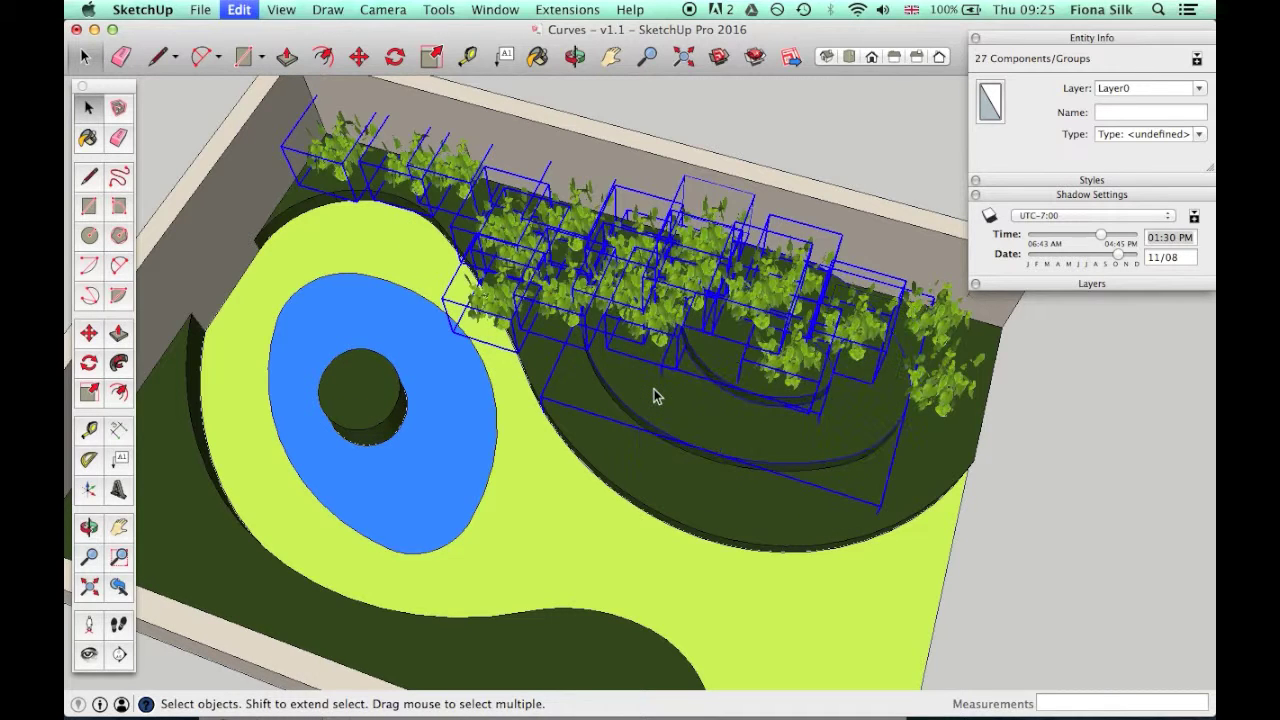
{"action": "key", "text": "super+z"}
{"action": "key", "text": "super+z"}
{"action": "key", "text": "super+z"}
{"action": "key", "text": "super+z"}
{"action": "key", "text": "super+z"}
{"action": "key", "text": "super+z"}
{"action": "key", "text": "super+z"}
{"action": "key", "text": "super+z"}
{"action": "key", "text": "super+z"}
{"action": "key", "text": "super+z"}
{"action": "key", "text": "super+z"}
{"action": "key", "text": "super+z"}
{"action": "key", "text": "super+z"}
{"action": "key", "text": "super+z"}
{"action": "key", "text": "super+z"}
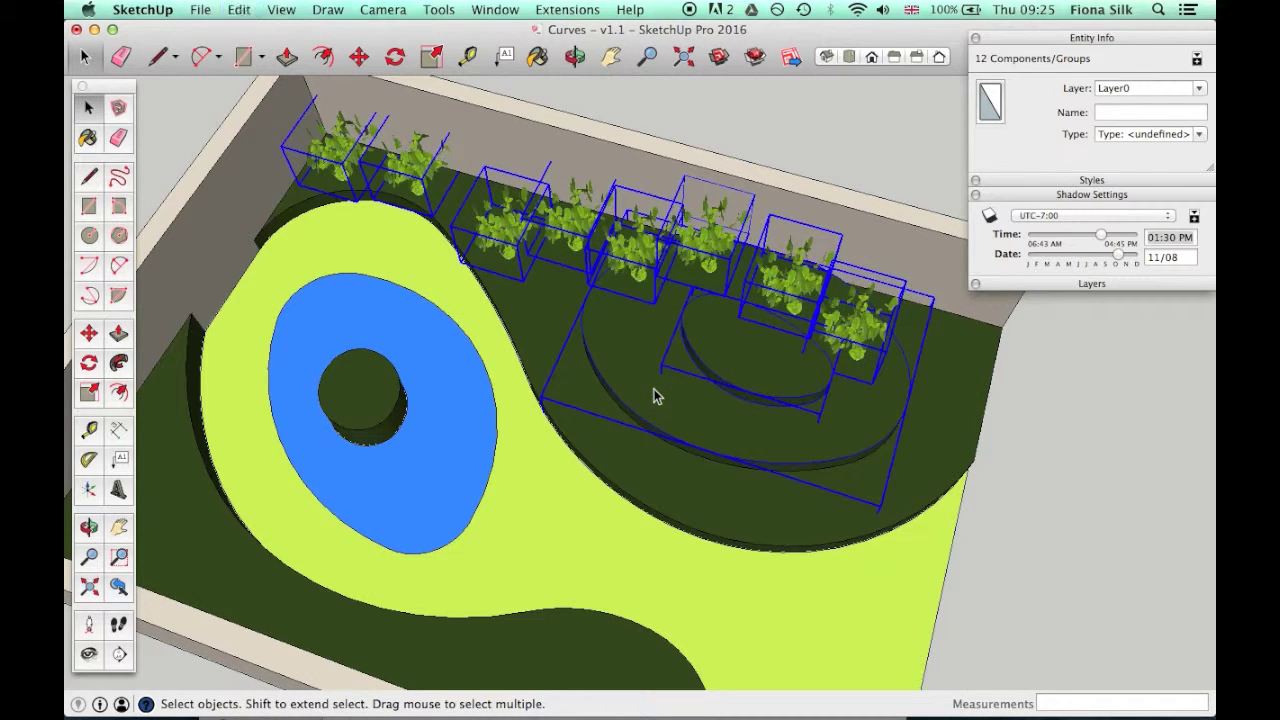
{"action": "key", "text": "super+z"}
{"action": "key", "text": "super+z"}
{"action": "key", "text": "super+z"}
{"action": "key", "text": "super+z"}
{"action": "key", "text": "super+z"}
{"action": "key", "text": "super+z"}
{"action": "key", "text": "super+z"}
{"action": "key", "text": "super+z"}
{"action": "key", "text": "super+z"}
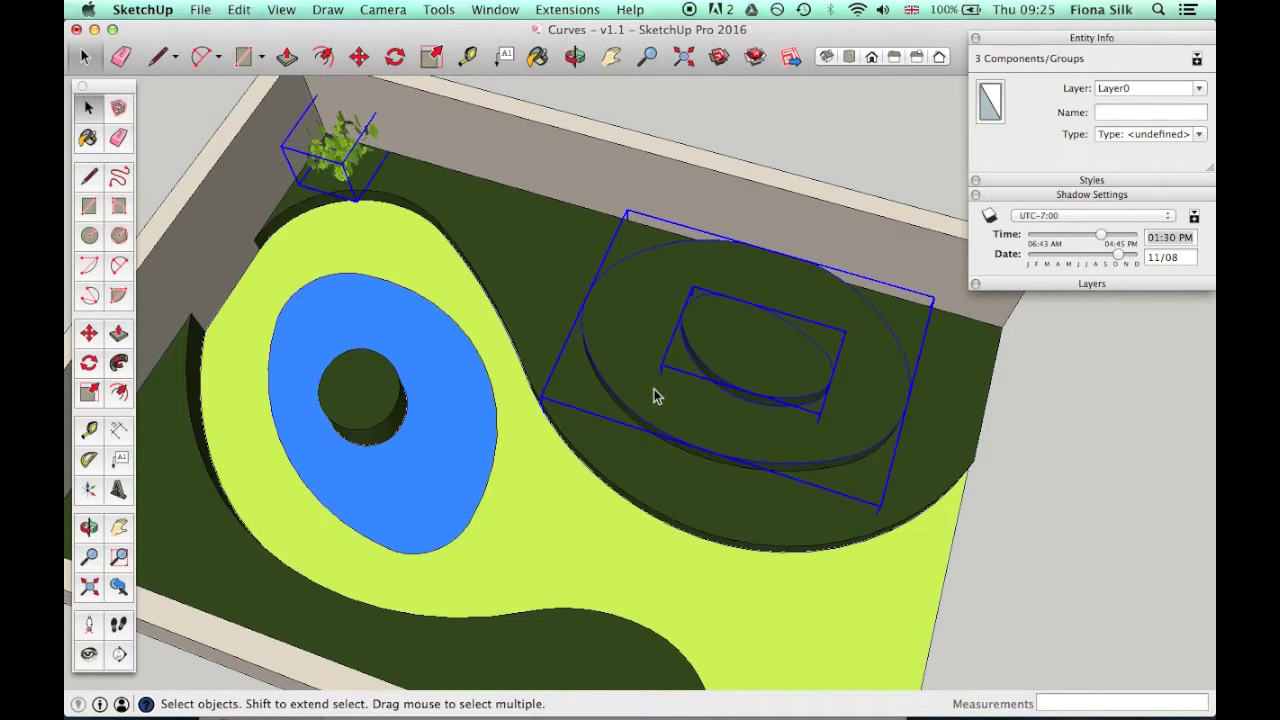
{"action": "left_click", "coordinate": [819, 148]}
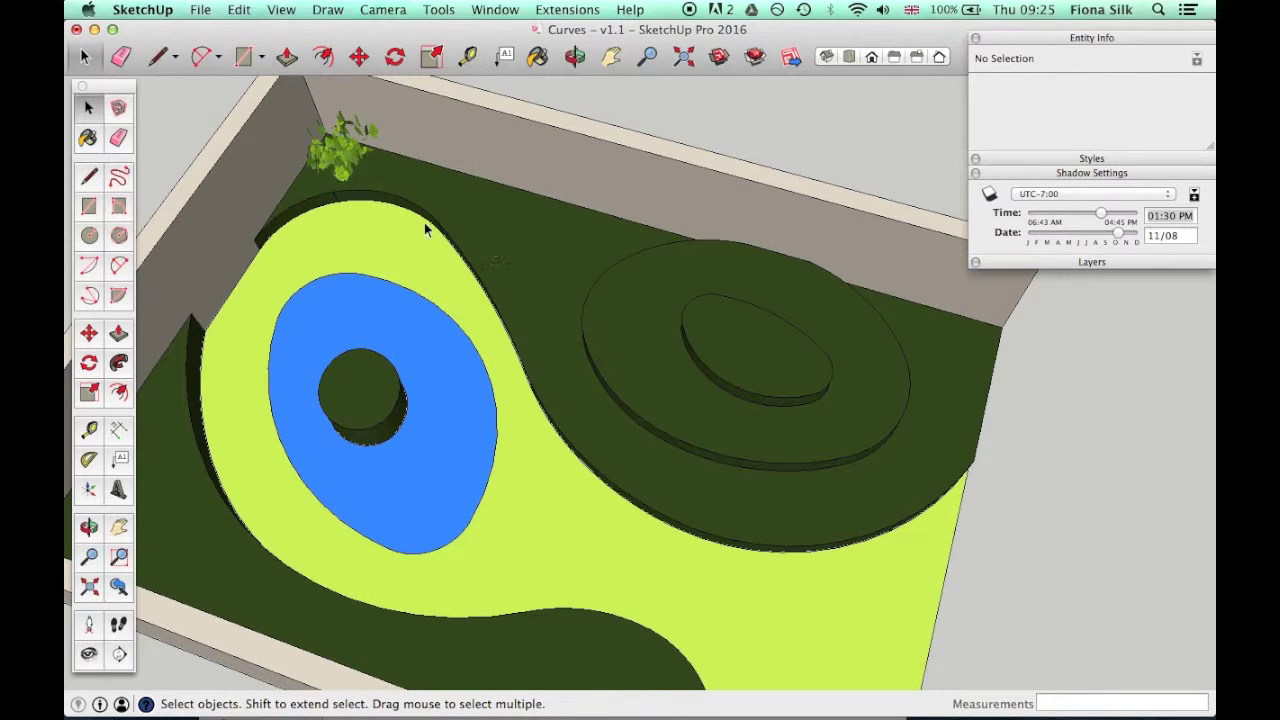
- Select the original corner plant and paste two copies beside it in a row along the back wall
{"action": "left_click", "coordinate": [333, 150]}
{"action": "key", "text": "o"}
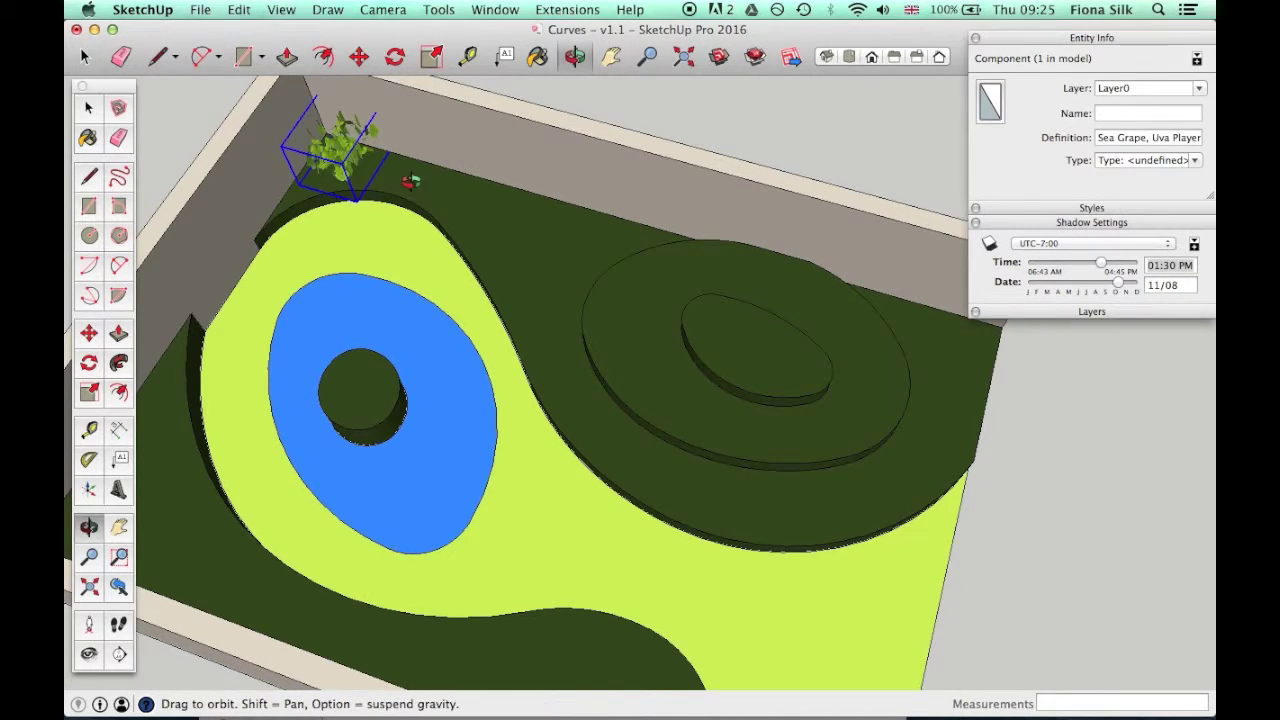
{"action": "scroll", "coordinate": [446, 187], "scroll_direction": "up", "scroll_amount": 5}
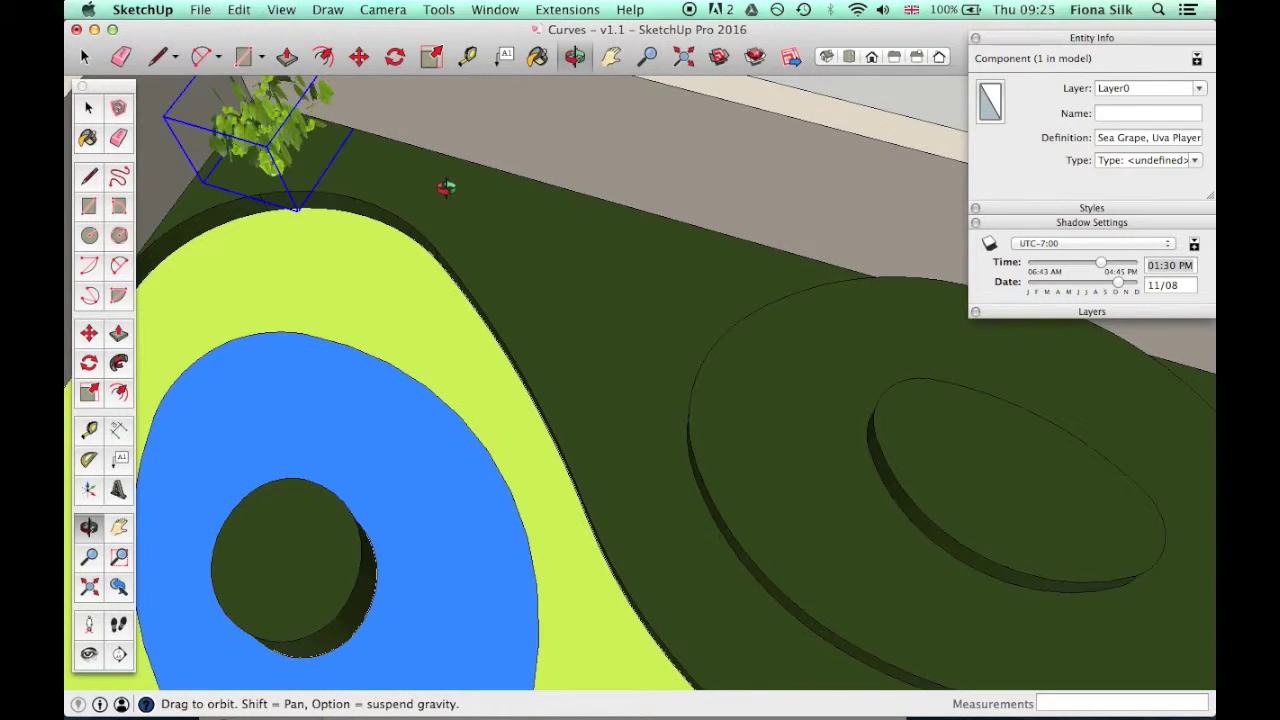
{"action": "left_click_drag", "start_coordinate": [443, 191], "coordinate": [446, 146]}
{"action": "key", "text": "super+v"}
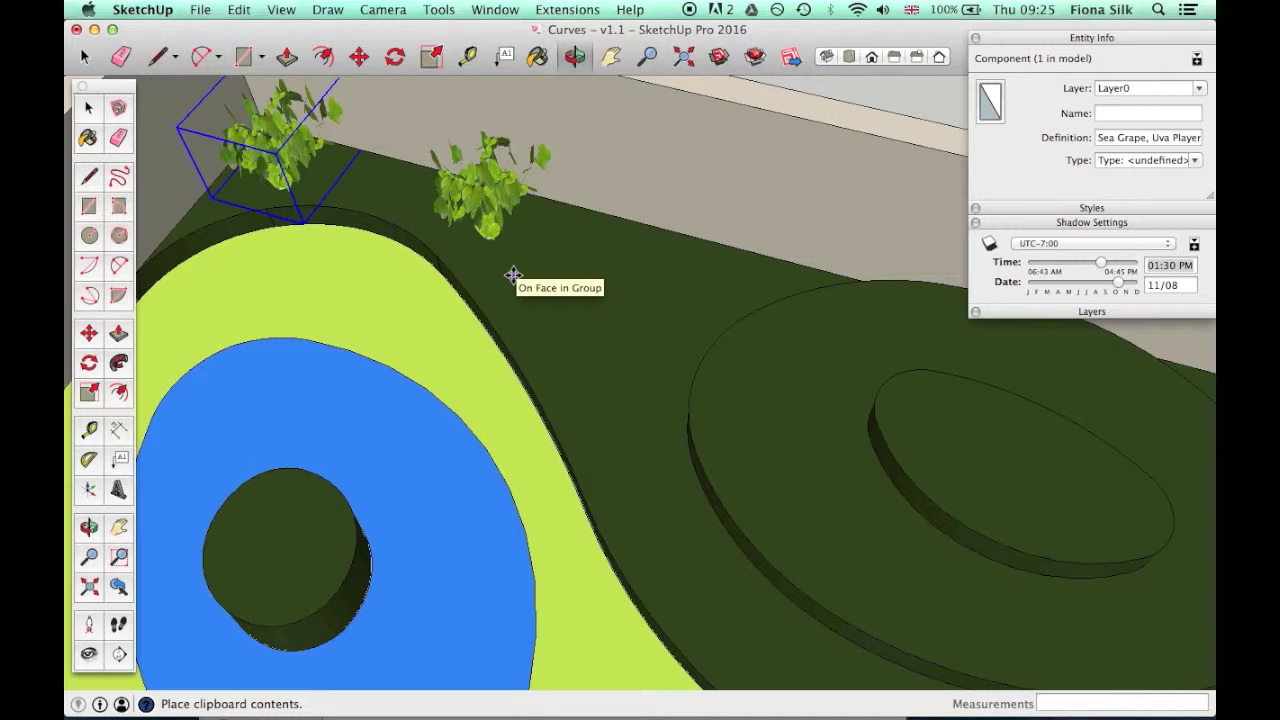
{"action": "left_click", "coordinate": [405, 231]}
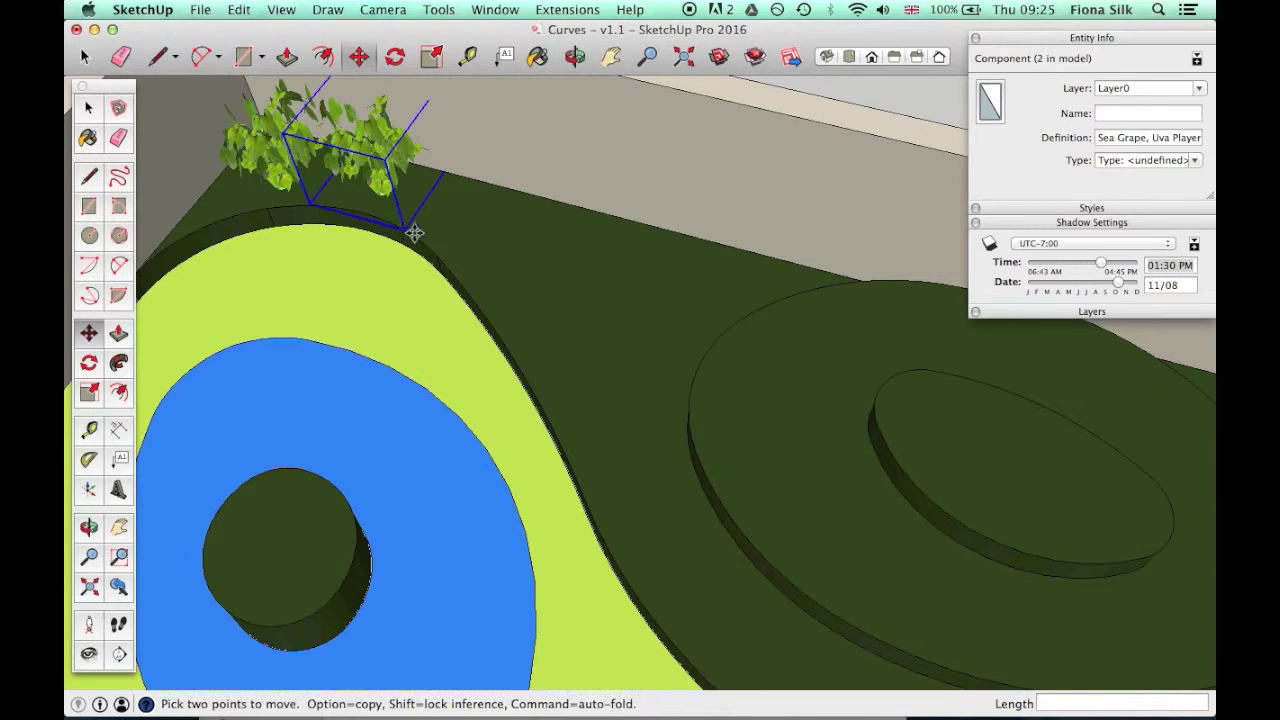
{"action": "key", "text": "super+v"}
{"action": "left_click", "coordinate": [487, 251]}
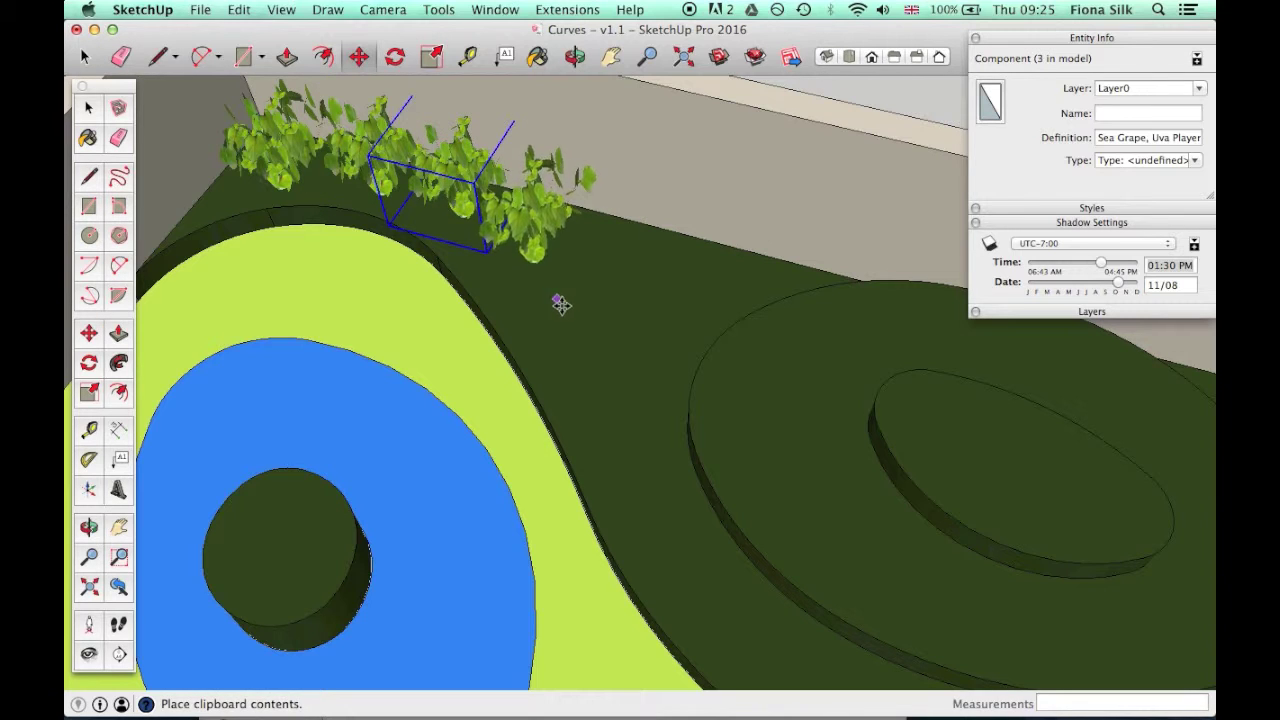
- Paste another copy on the bed at the end of the row and check its placement from a low angle
{"action": "key", "text": "super+v"}
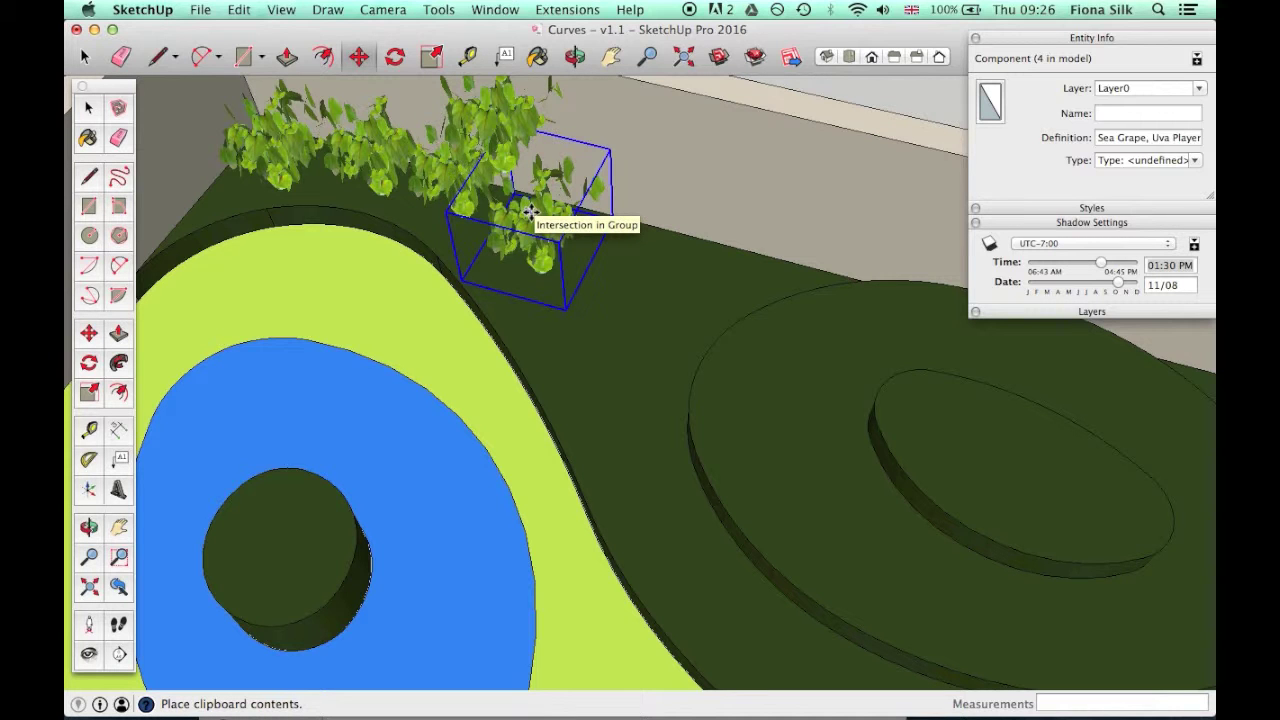
{"action": "key", "text": "o"}
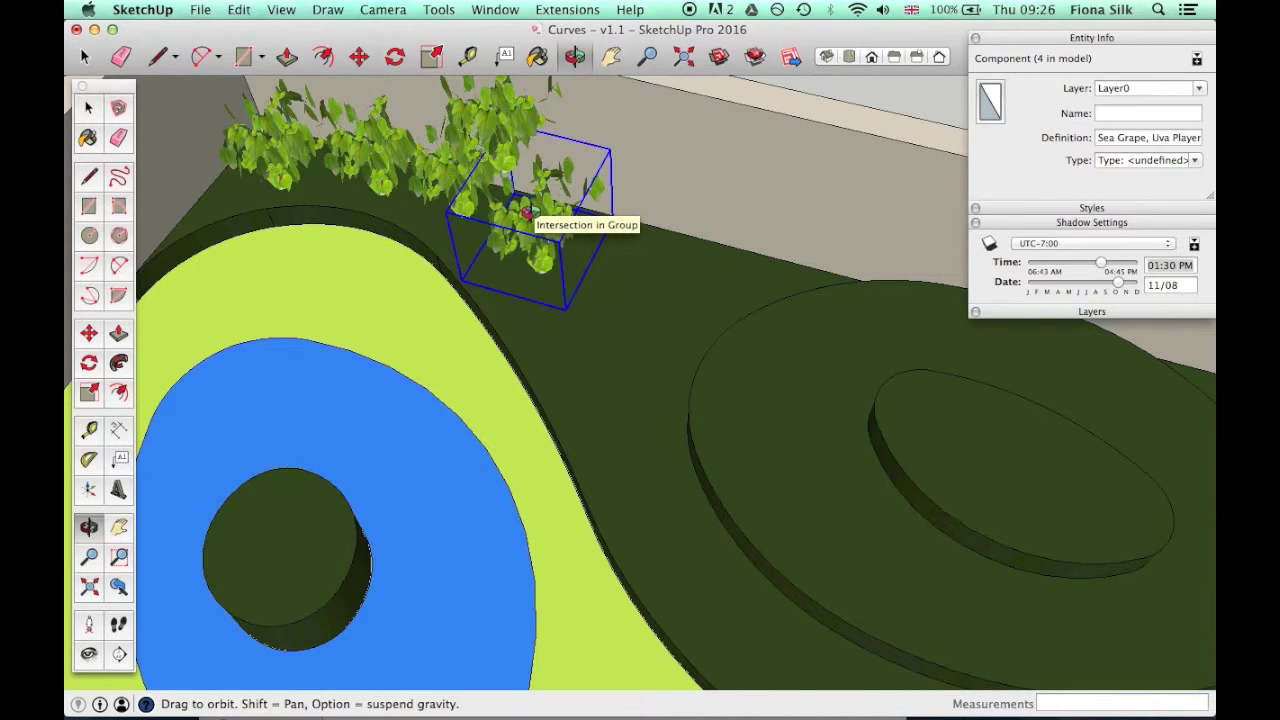
{"action": "left_click_drag", "start_coordinate": [666, 380], "coordinate": [607, 190]}
{"action": "key", "text": "space"}
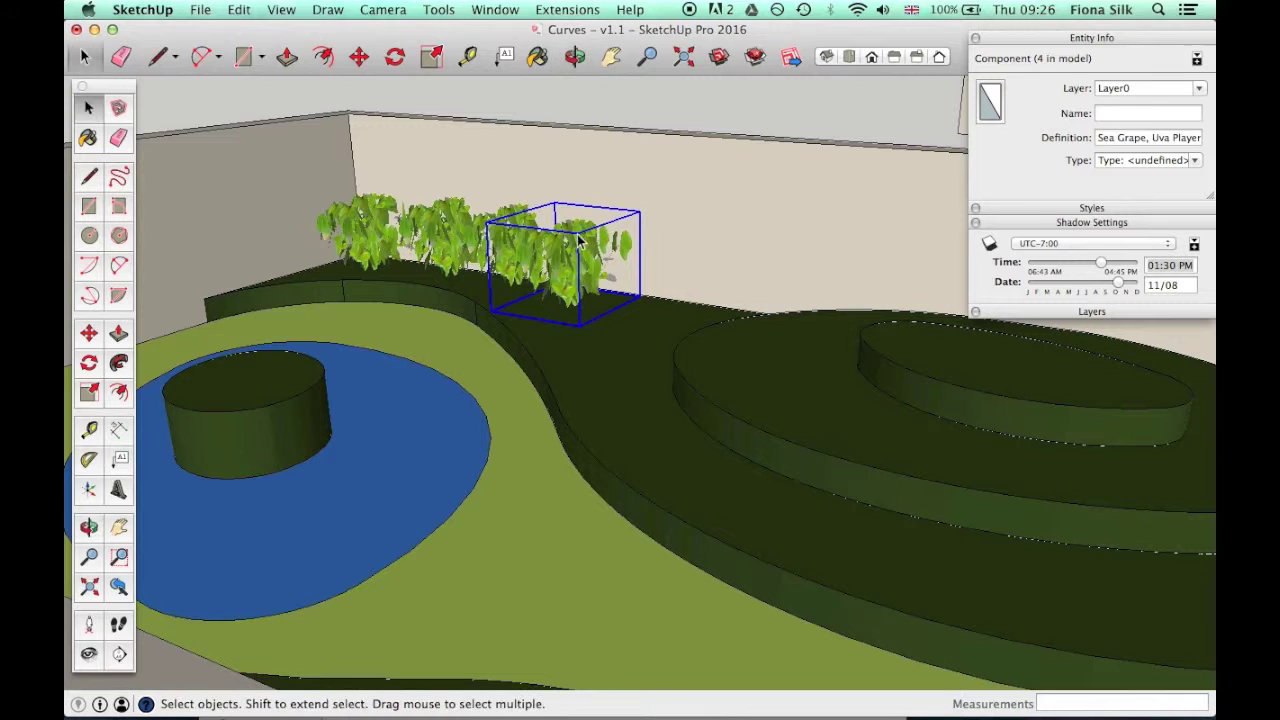
{"action": "key", "text": "o"}
{"action": "left_click_drag", "start_coordinate": [572, 234], "coordinate": [608, 429]}
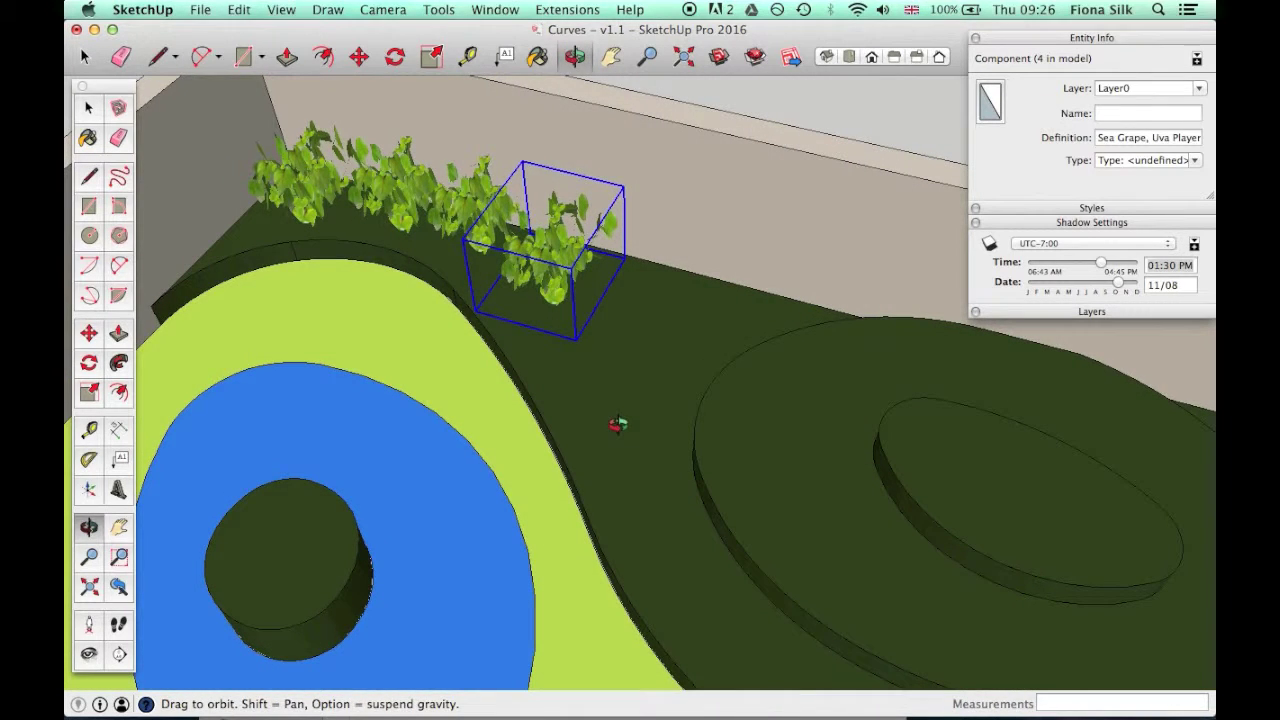
- Try to place a copy snapped onto the last plant in the row, check it from above and undo it
{"action": "key", "text": "super+v"}
{"action": "left_click", "coordinate": [540, 235]}
{"action": "key", "text": "o"}
{"action": "left_click_drag", "start_coordinate": [540, 235], "coordinate": [798, 501]}
{"action": "key", "text": "super+z"}
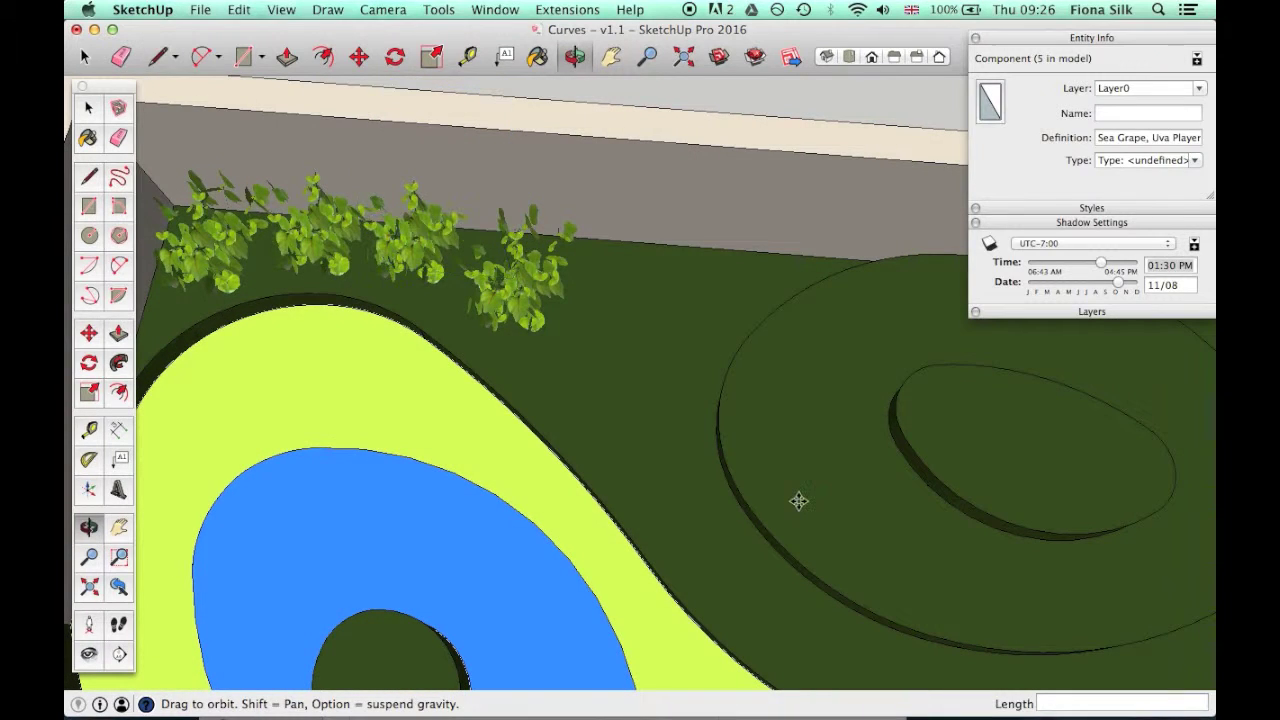
- Paste two more plant copies at the end of the row along the back wall and check them from a low angle
{"action": "key", "text": "super+v"}
{"action": "left_click", "coordinate": [649, 357]}
{"action": "key", "text": "super+v"}
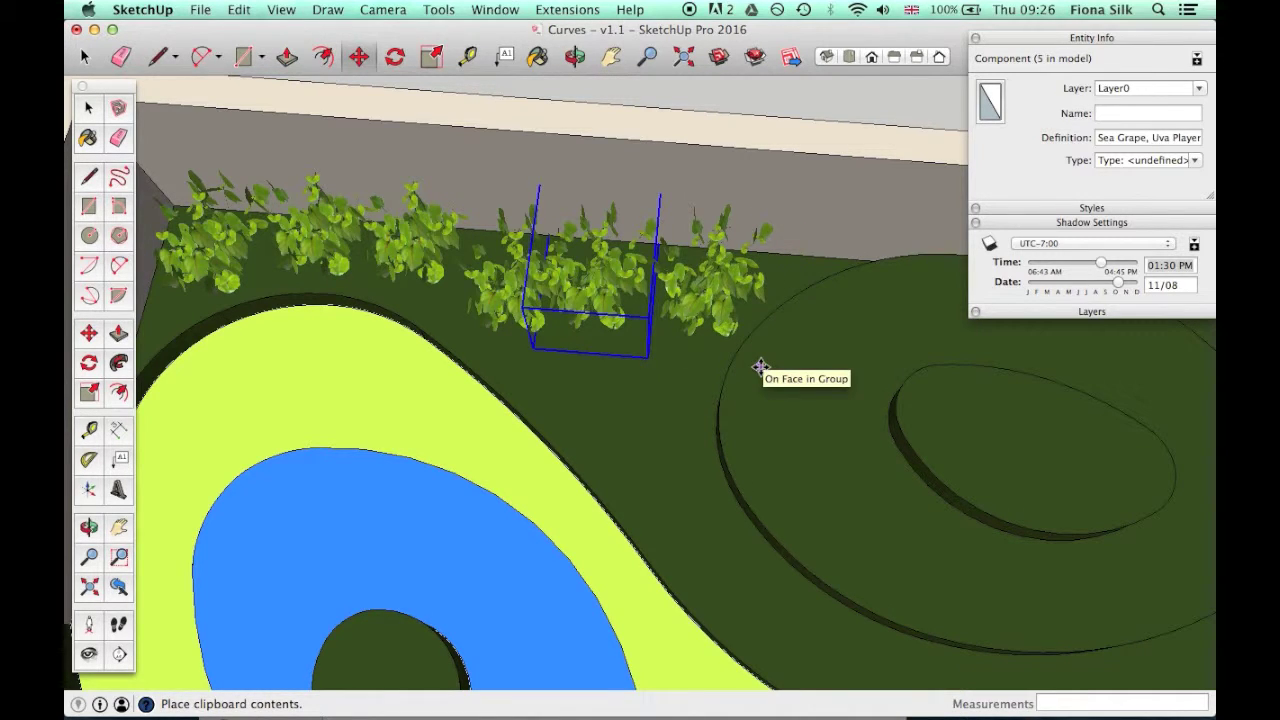
{"action": "left_click", "coordinate": [760, 366]}
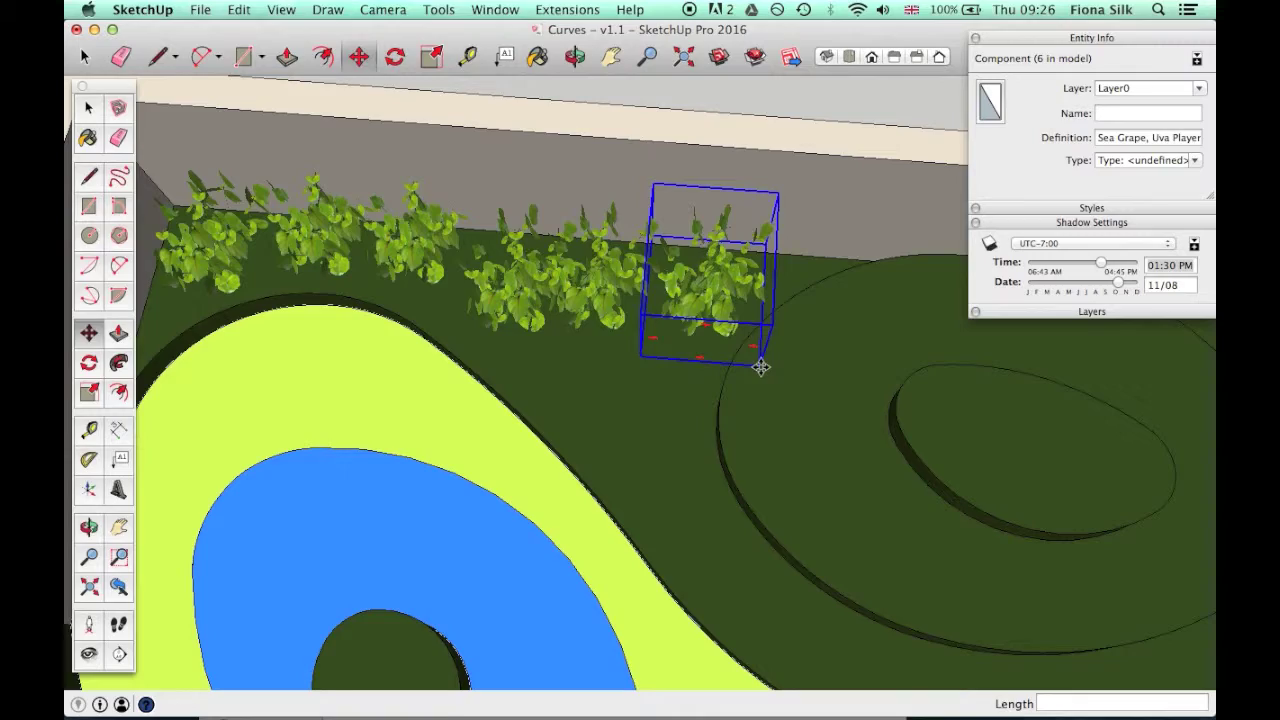
{"action": "key", "text": "o"}
{"action": "left_click_drag", "start_coordinate": [826, 413], "coordinate": [884, 668]}
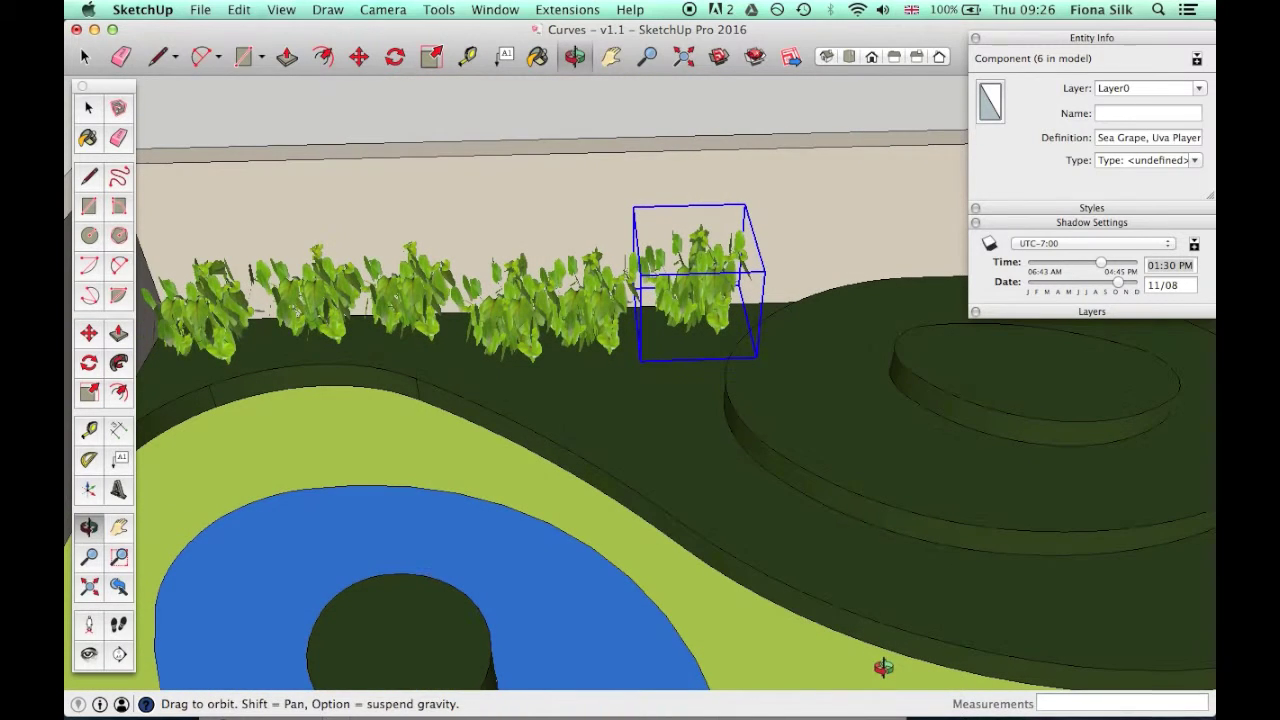
- Cut the last plant from the row and paste it onto the lower bed just in front of the row's end
{"action": "key", "text": "space"}
{"action": "key", "text": "super+x"}
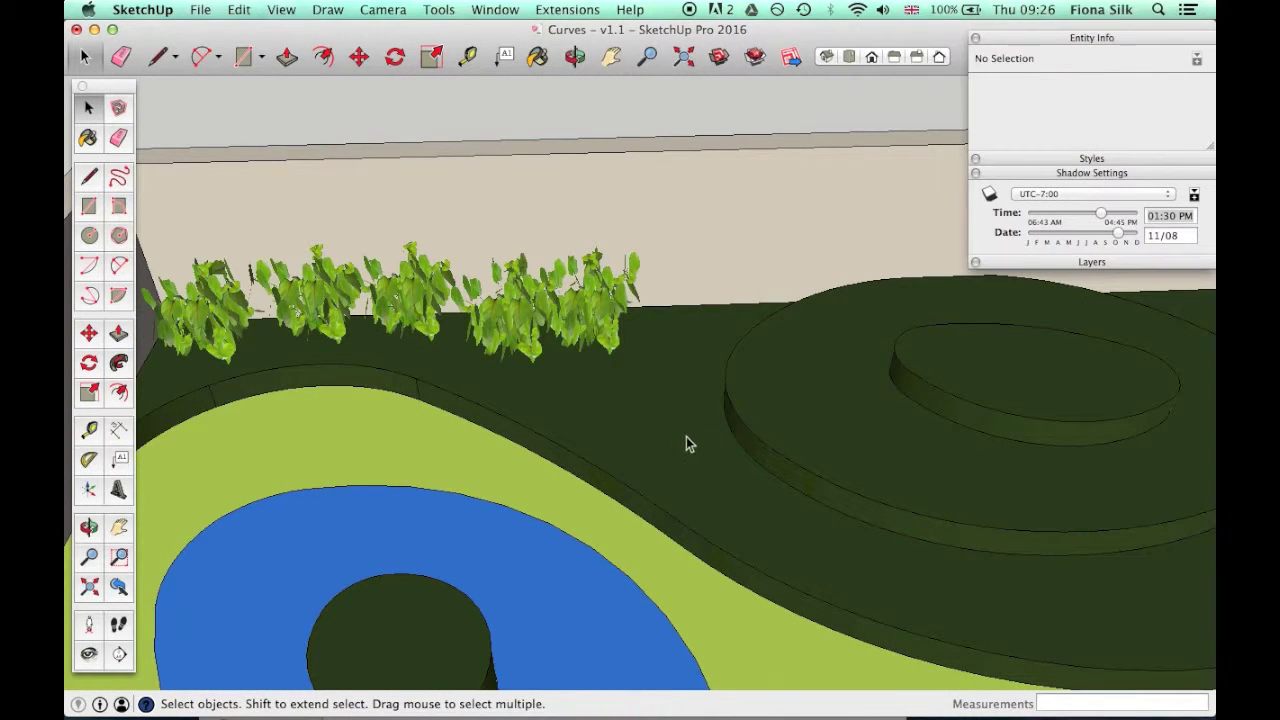
{"action": "key", "text": "super+v"}
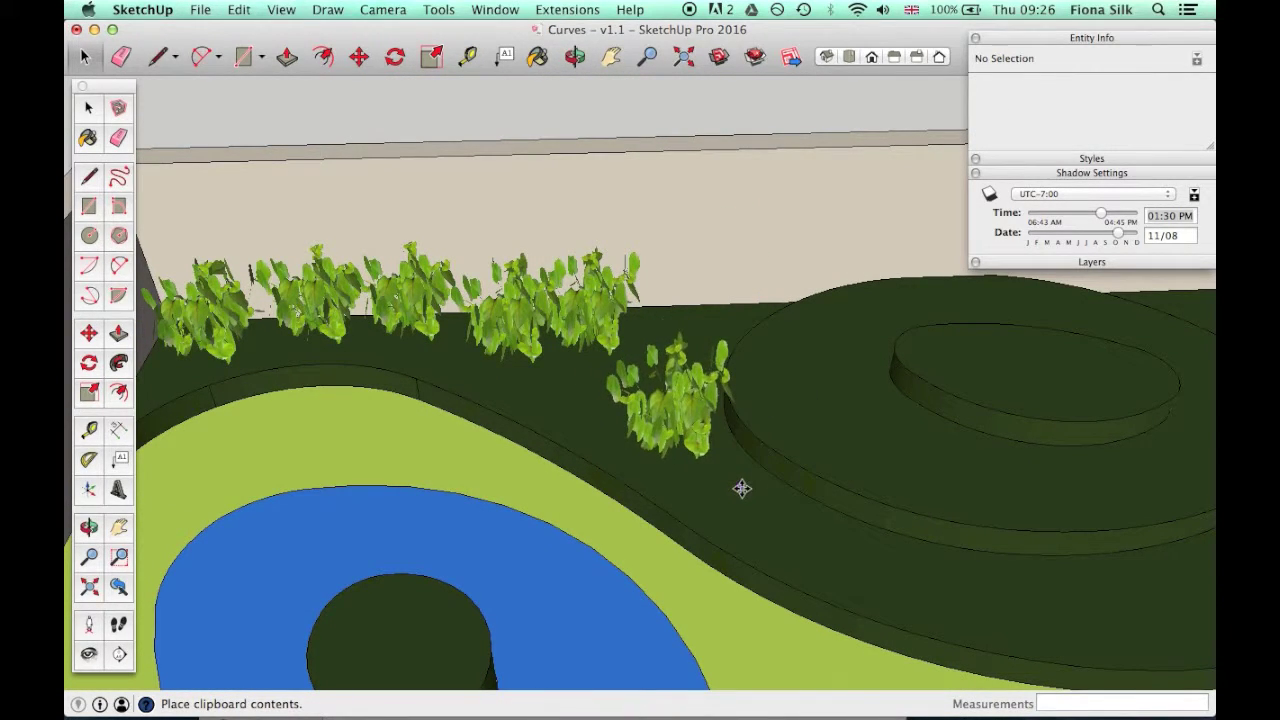
{"action": "left_click", "coordinate": [740, 488]}
- Move the pasted plant about 779 mm back to the wall and about 132 mm along to continue the row
{"action": "key", "text": "q"}
{"action": "key", "text": "m"}
{"action": "left_click", "coordinate": [677, 393]}
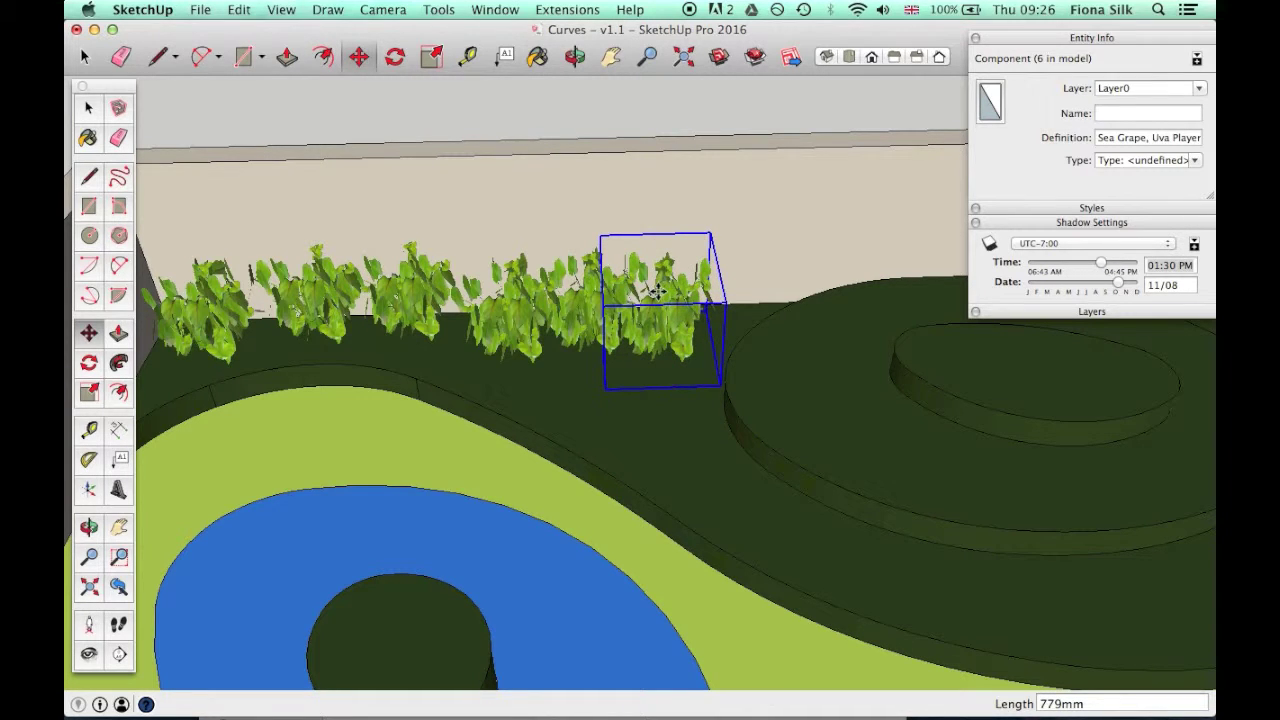
{"action": "left_click", "coordinate": [657, 292]}
{"action": "left_click", "coordinate": [682, 292]}
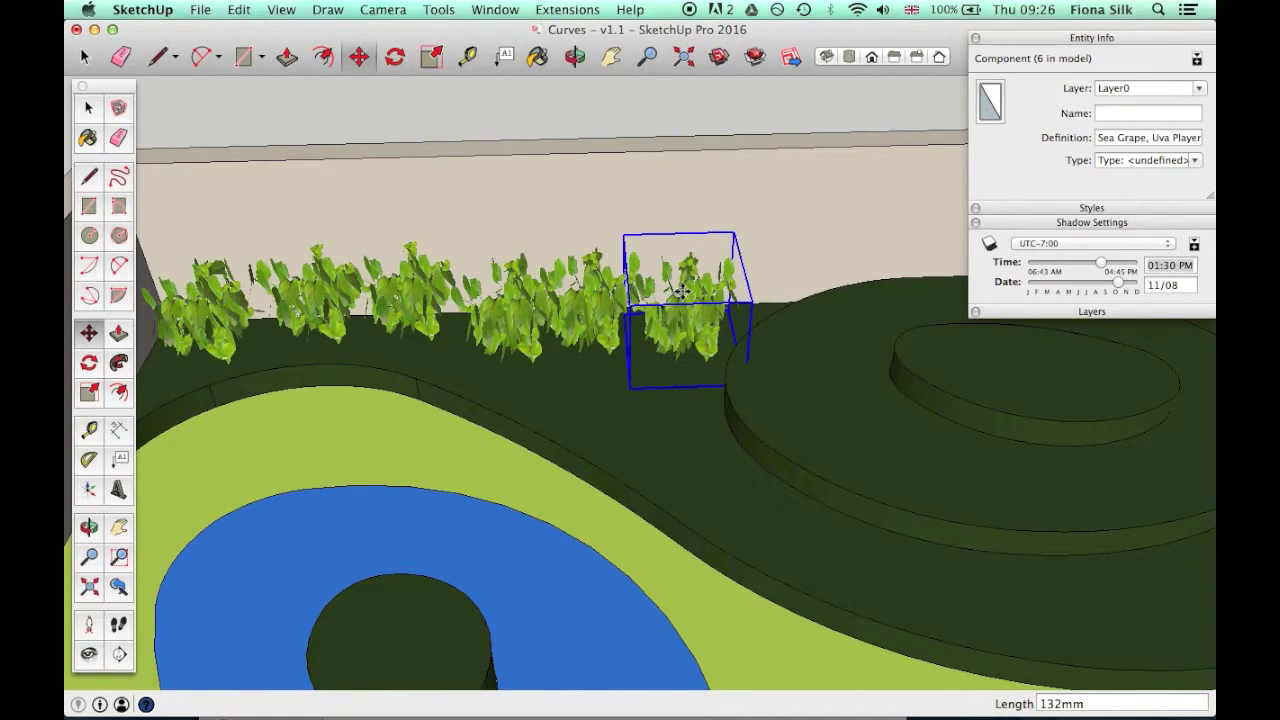
- Paste three plant copies on the round raised bed's middle tier, two continuing the wall row and one on its near edge
{"action": "key", "text": "o"}
{"action": "left_click_drag", "start_coordinate": [682, 292], "coordinate": [785, 459]}
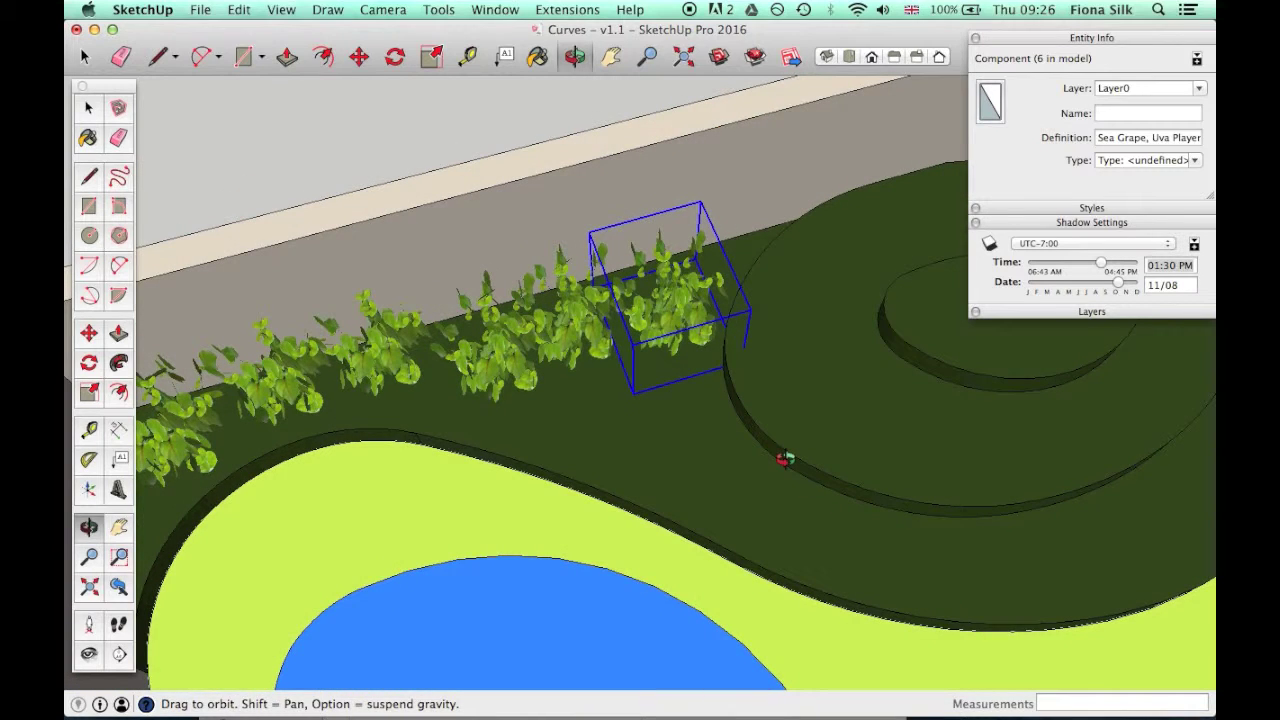
{"action": "key", "text": "super+v"}
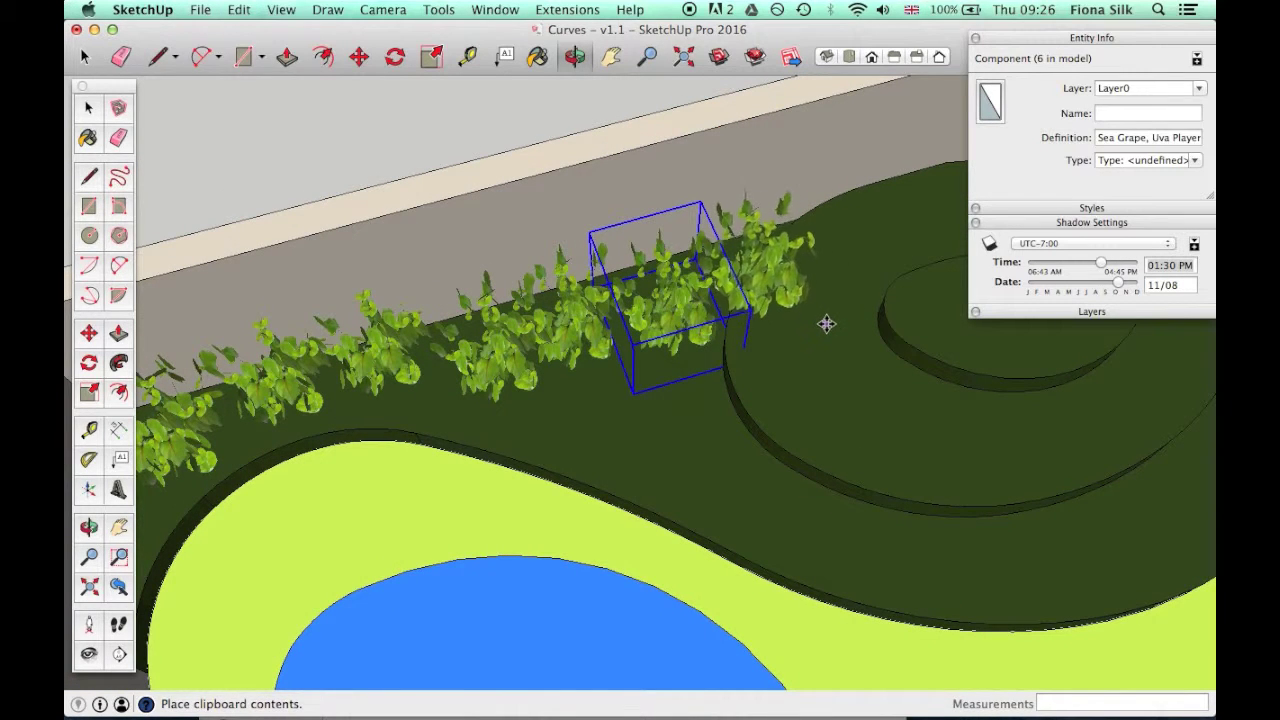
{"action": "left_click", "coordinate": [826, 323]}
{"action": "key", "text": "super+v"}
{"action": "left_click", "coordinate": [899, 247]}
{"action": "key", "text": "super+v"}
{"action": "left_click", "coordinate": [772, 364]}
- Paste a plant copy at the front edge of the round bed's top tier and inspect its placement up close
{"action": "scroll", "coordinate": [772, 366], "scroll_direction": "down", "scroll_amount": 5}
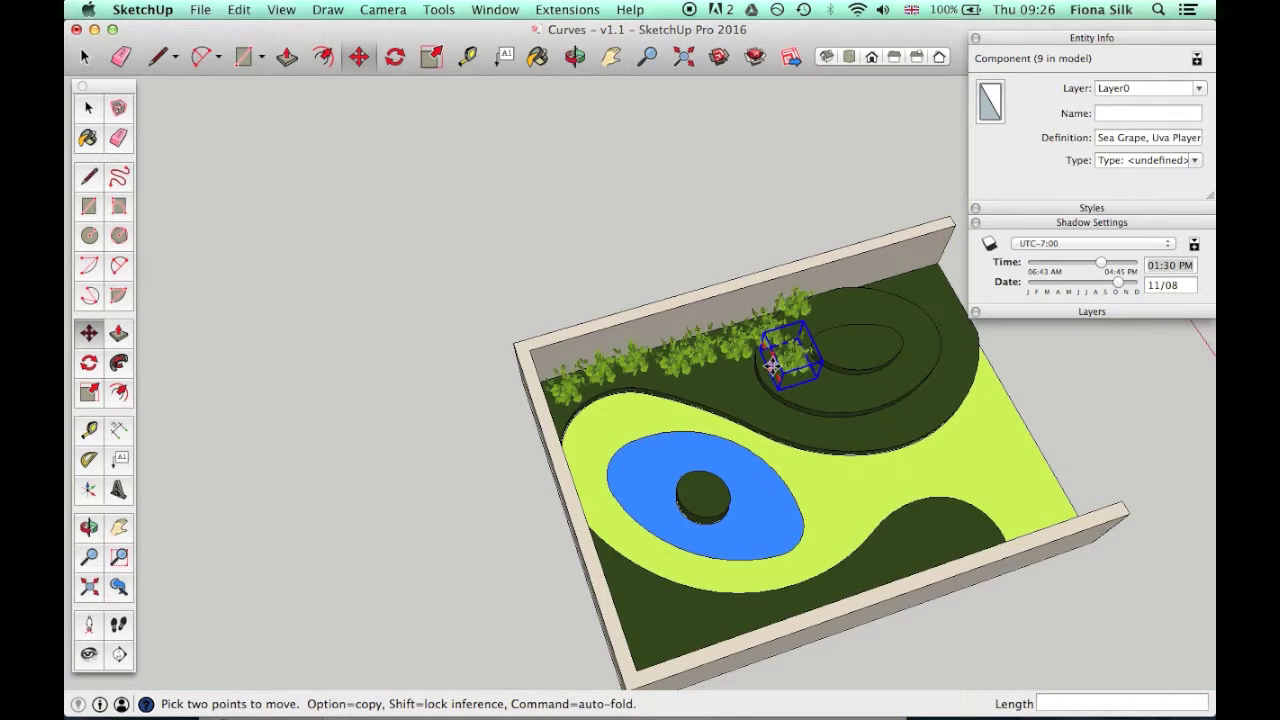
{"action": "scroll", "coordinate": [949, 344], "scroll_direction": "up", "scroll_amount": 4}
{"action": "key", "text": "super+v"}
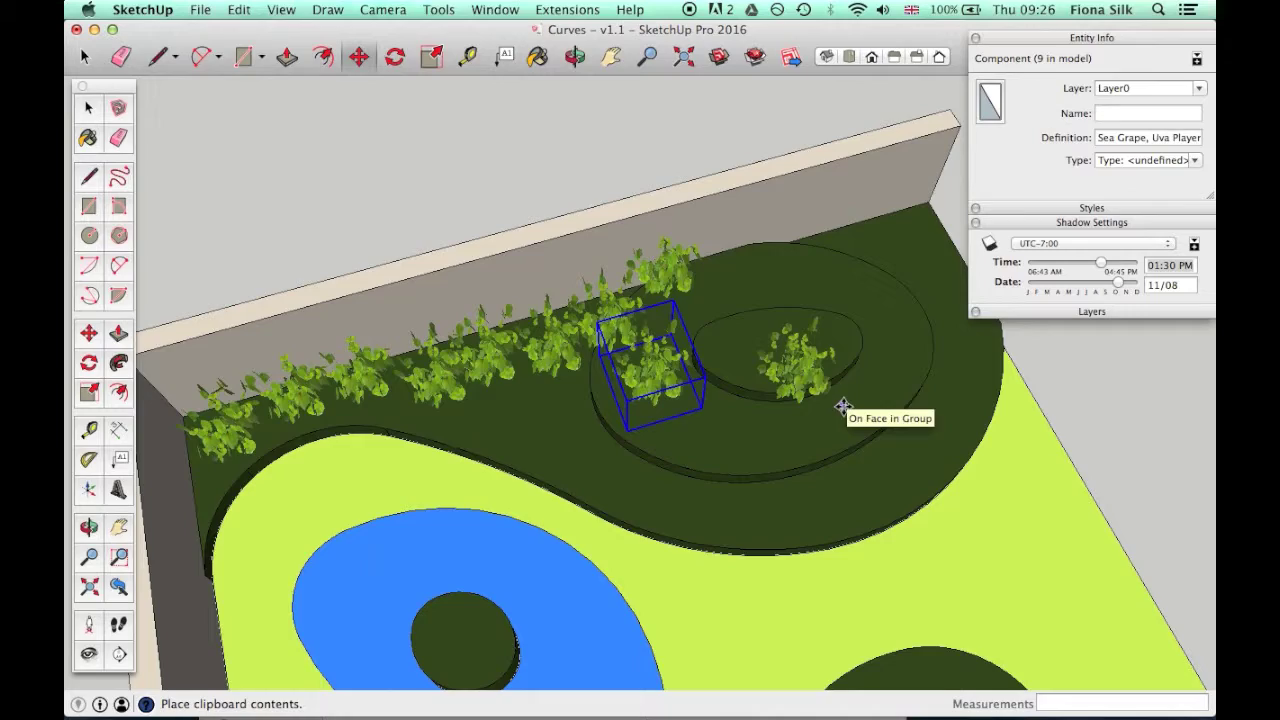
{"action": "left_click", "coordinate": [843, 406]}
{"action": "middle_click_drag", "start_coordinate": [843, 406], "coordinate": [997, 510]}
{"action": "scroll", "coordinate": [874, 480], "scroll_direction": "up", "scroll_amount": 5}
- Raise the plant about 159 mm along the blue axis and nudge it onto the round bed's top tier
{"action": "key", "text": "space"}
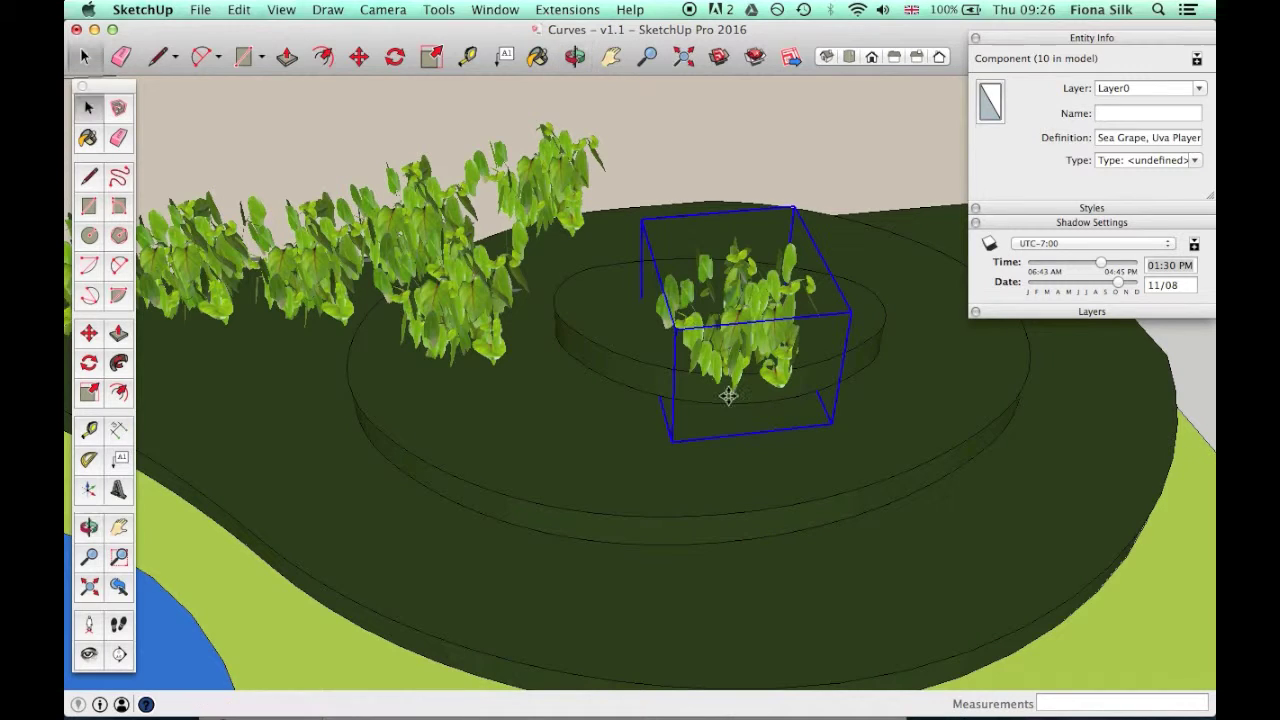
{"action": "key", "text": "m"}
{"action": "left_click_drag", "start_coordinate": [743, 371], "coordinate": [748, 330]}
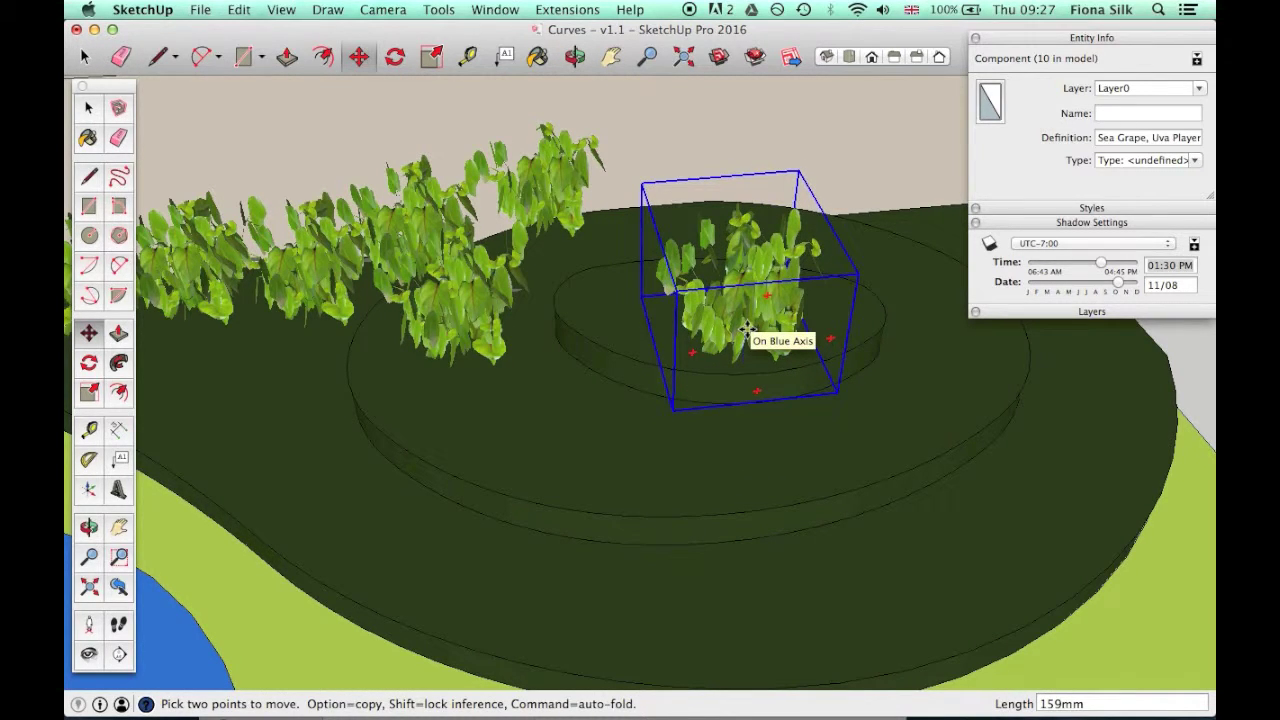
{"action": "mouse_move", "coordinate": [748, 330]}
{"action": "left_mouse_down"}
{"action": "mouse_move", "coordinate": [745, 305]}
{"action": "mouse_move", "coordinate": [640, 331]}
{"action": "mouse_move", "coordinate": [716, 313]}
{"action": "mouse_move", "coordinate": [738, 345]}
{"action": "mouse_move", "coordinate": [753, 327]}
{"action": "left_mouse_up"}
- Paste a plant copy on the lower bed in front of the middle of the wall row
{"action": "key", "text": "o"}
{"action": "left_click_drag", "start_coordinate": [851, 394], "coordinate": [793, 486]}
{"action": "scroll", "coordinate": [775, 333], "scroll_direction": "down", "scroll_amount": 5}
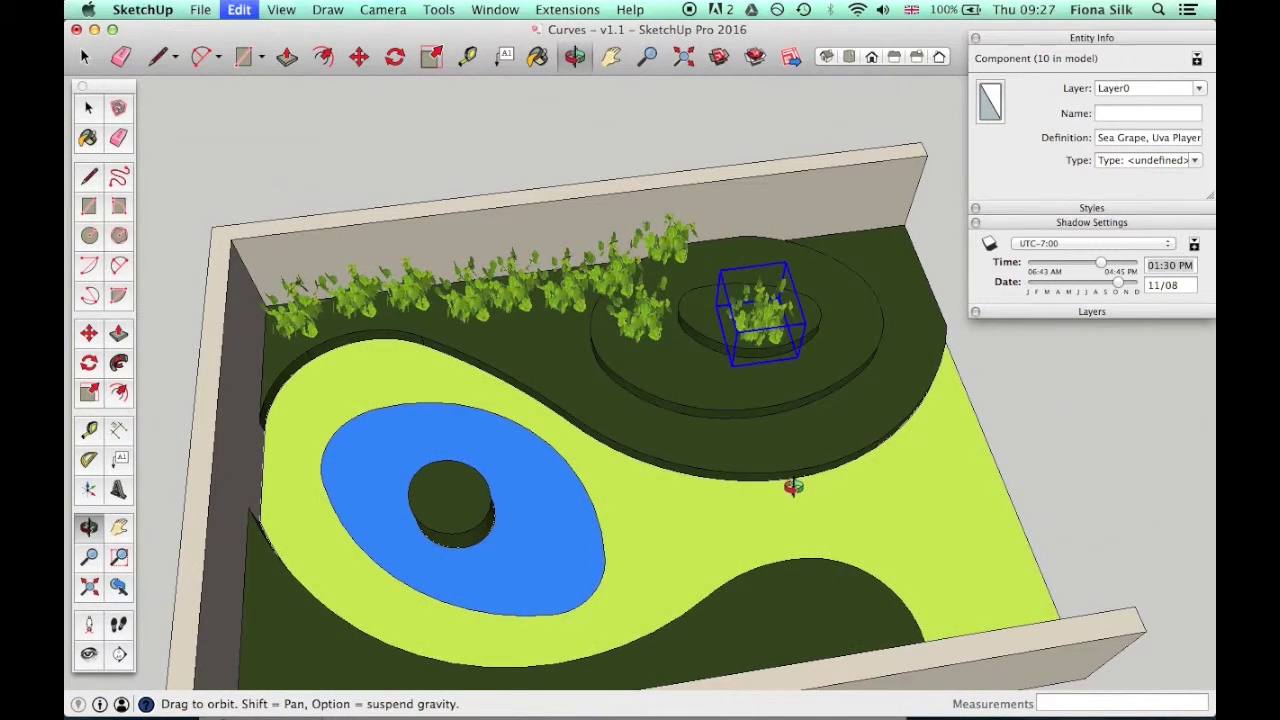
{"action": "key", "text": "super+v"}
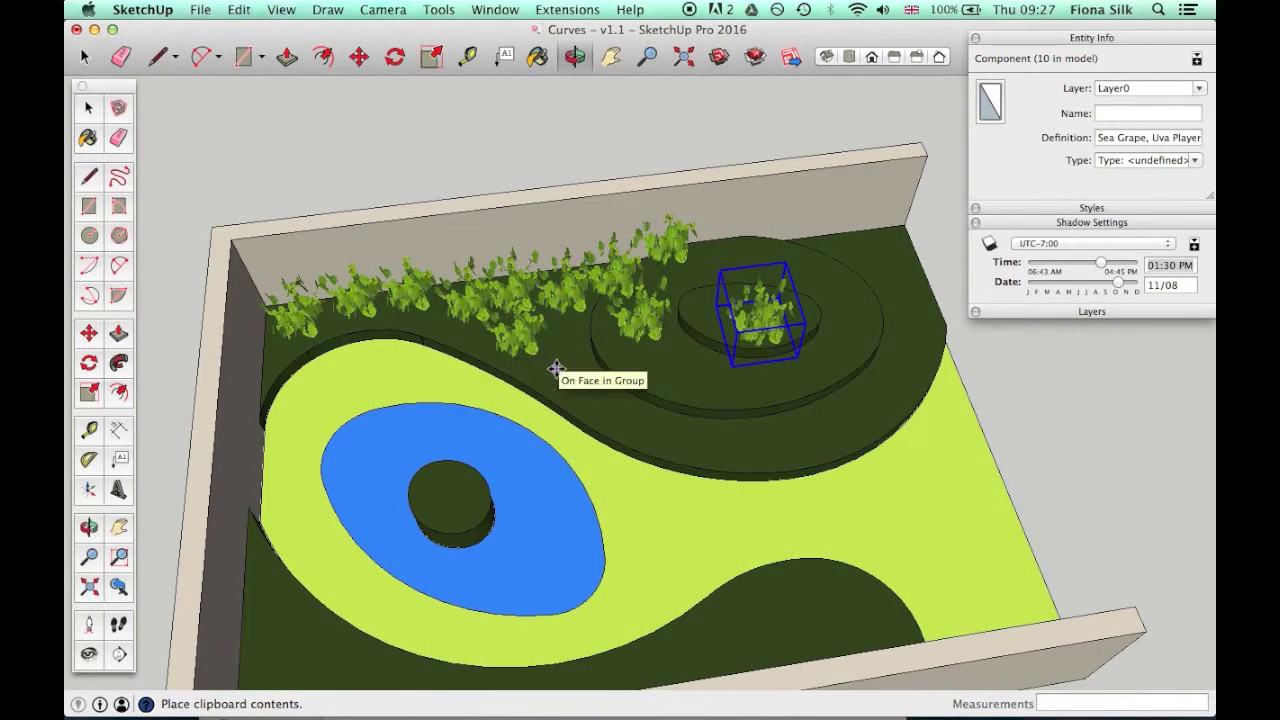
{"action": "scroll", "coordinate": [569, 370], "scroll_direction": "up", "scroll_amount": 5}
{"action": "scroll", "coordinate": [570, 372], "scroll_direction": "up", "scroll_amount": 1}
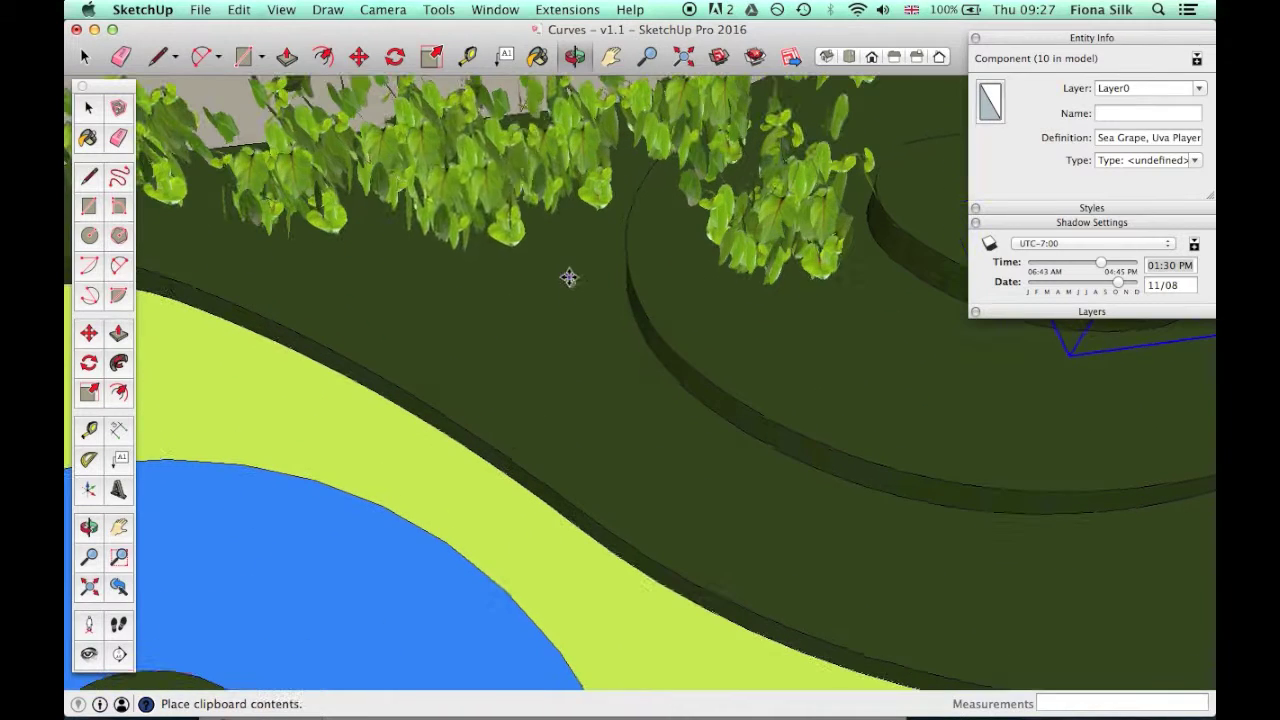
{"action": "left_click", "coordinate": [531, 337]}
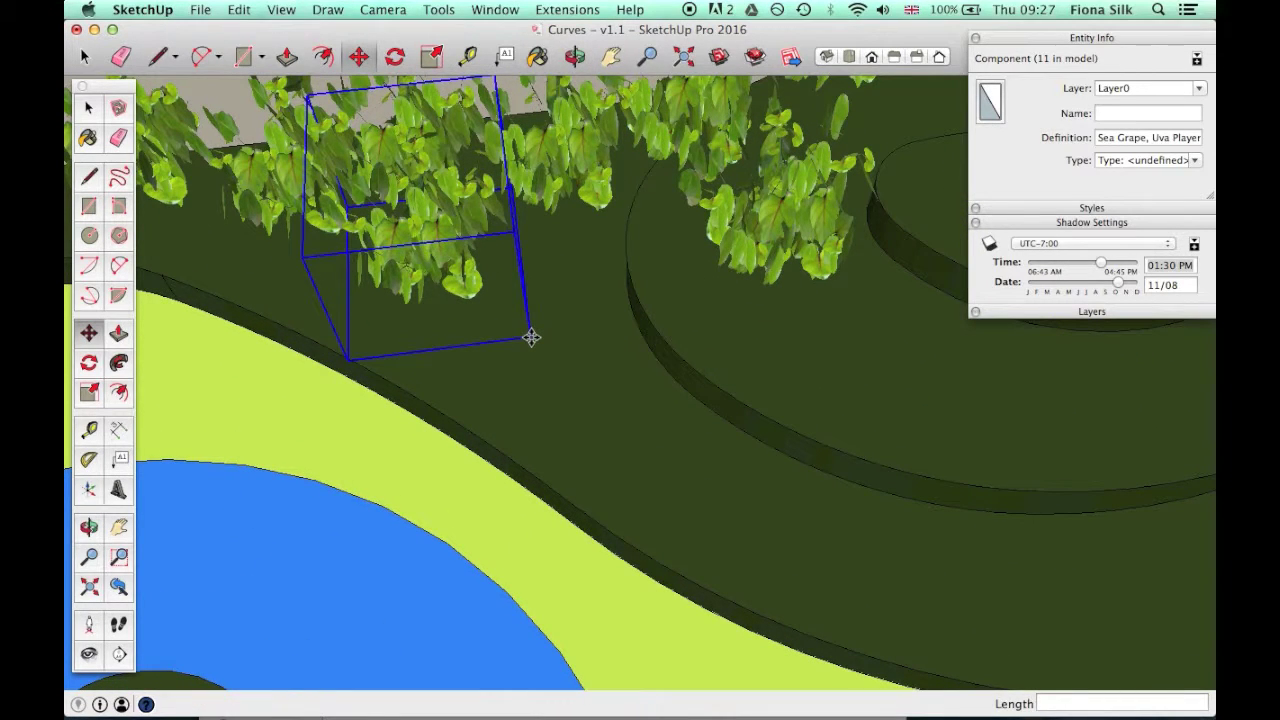
- Paste two more plant copies on the lower bed, one beside the round bed and one near the lawn edge
{"action": "key", "text": "super+v"}
{"action": "left_click", "coordinate": [640, 435]}
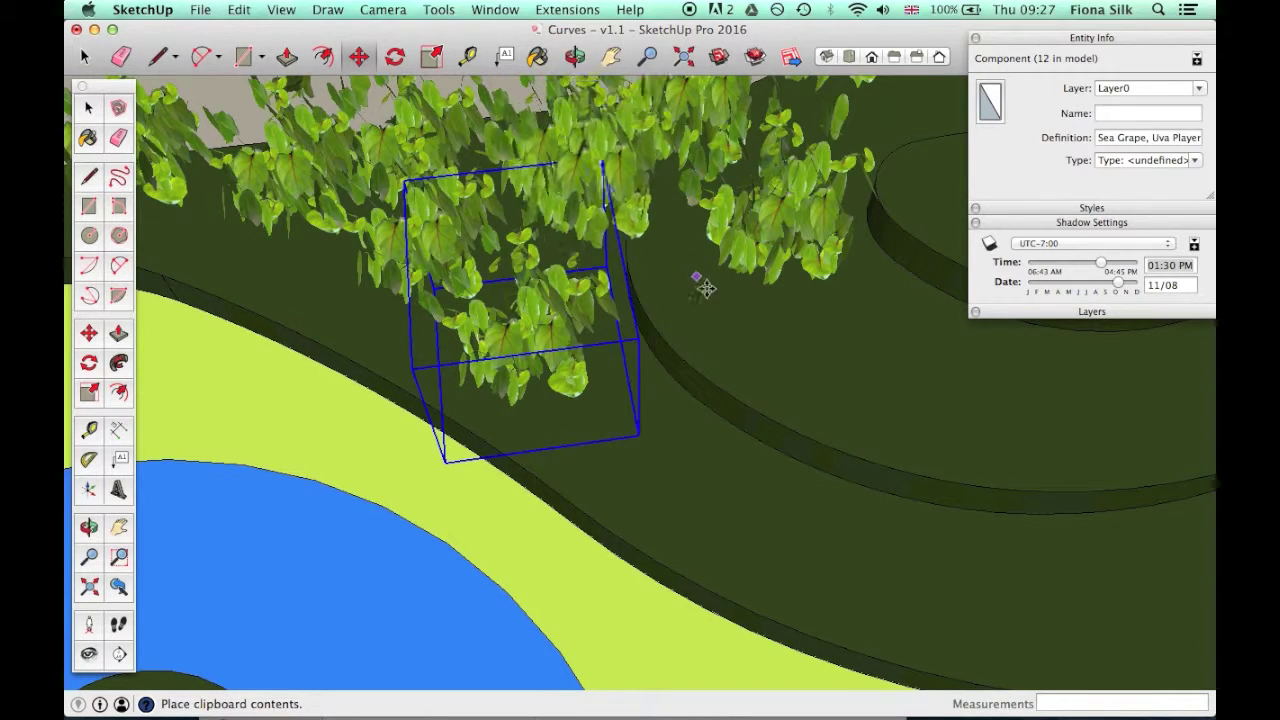
{"action": "scroll", "coordinate": [183, 251], "scroll_direction": "up", "scroll_amount": 3}
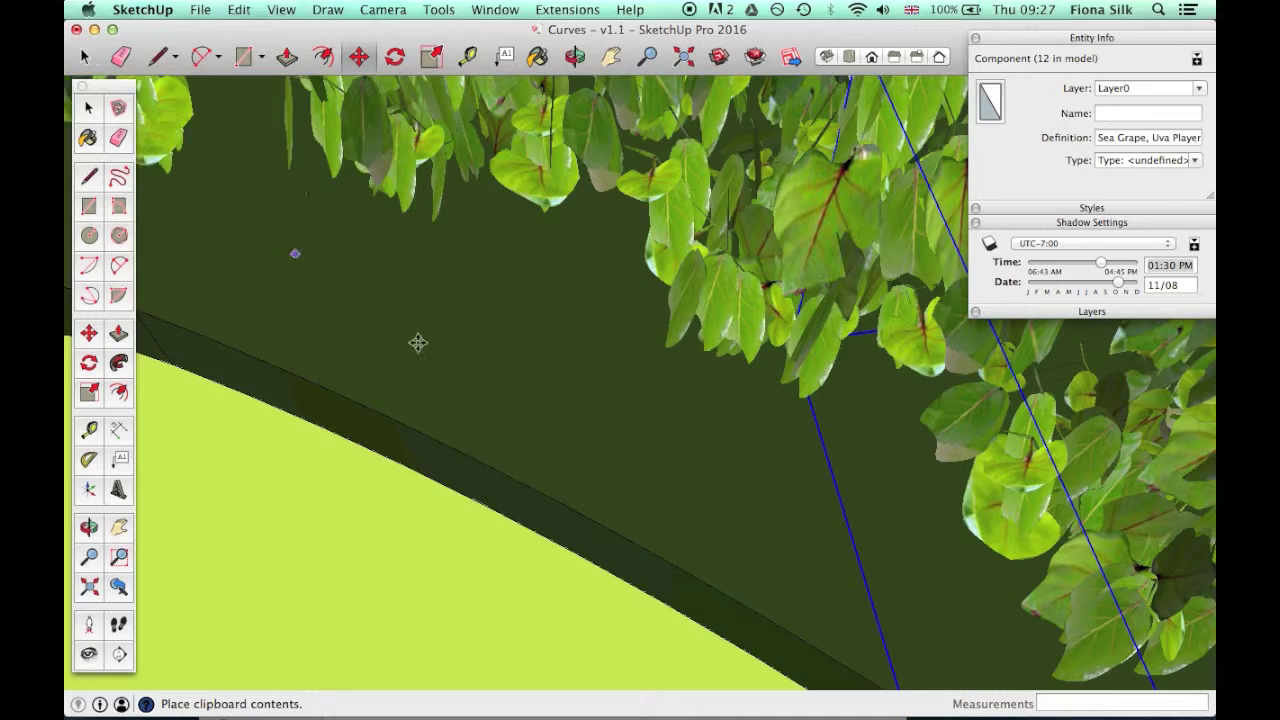
{"action": "left_click", "coordinate": [683, 502]}
{"action": "scroll", "coordinate": [683, 502], "scroll_direction": "down", "scroll_amount": 5}
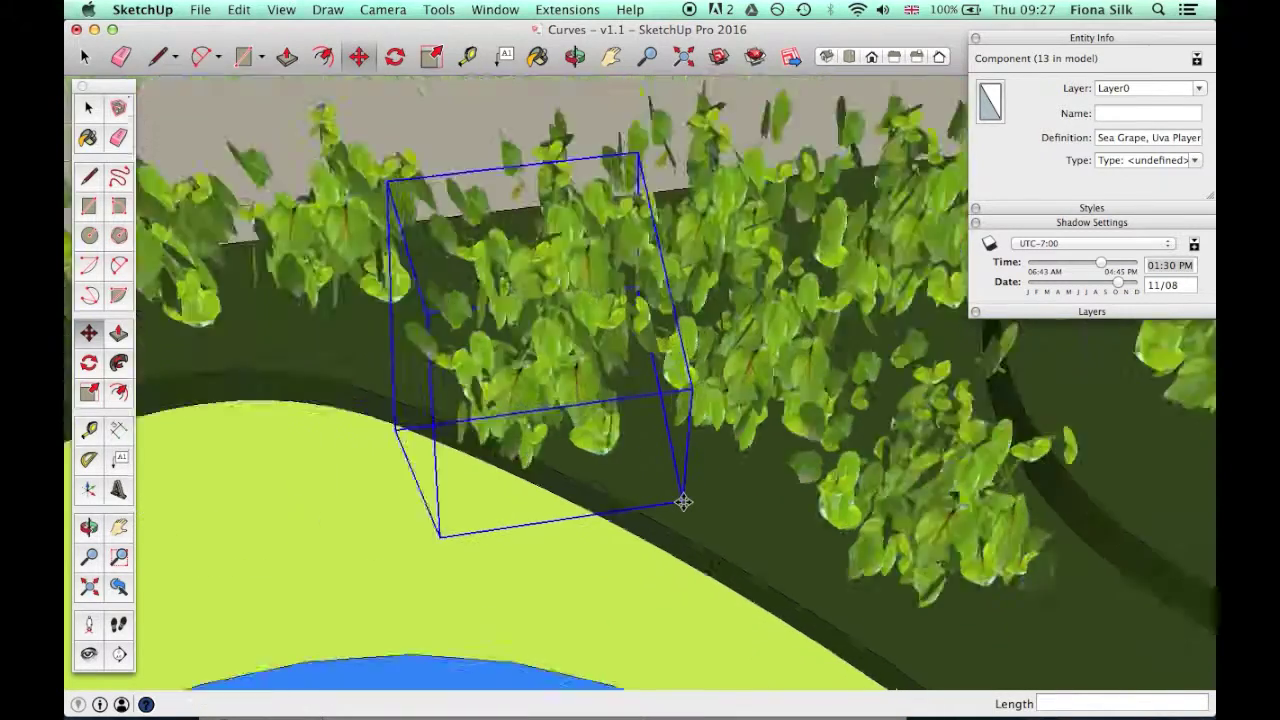